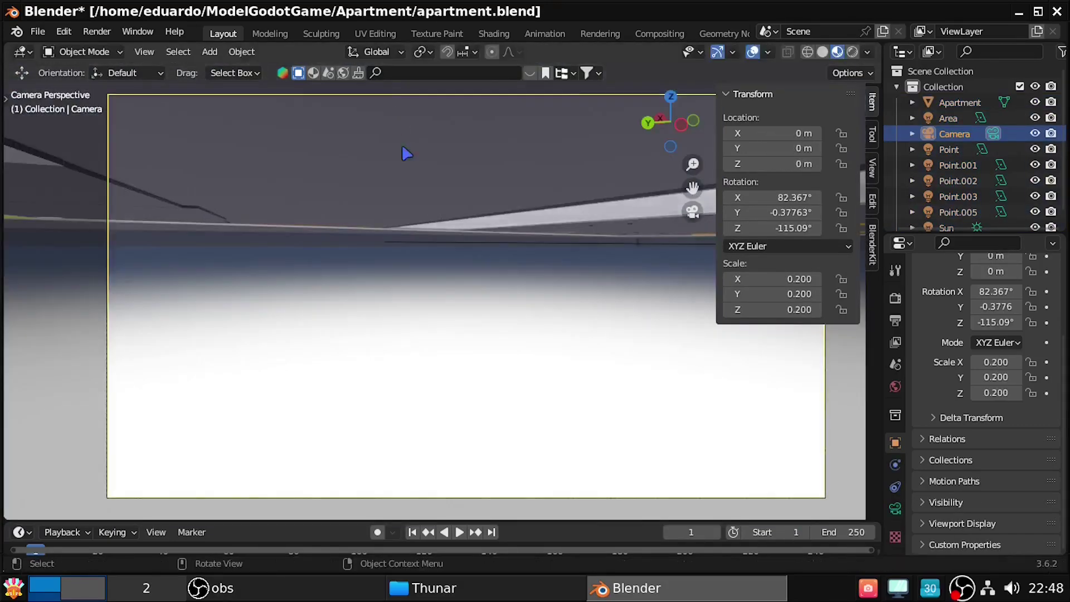
Move the camera about -0.8 m along X to a new spot in the kitchen
key("g")
key("x")
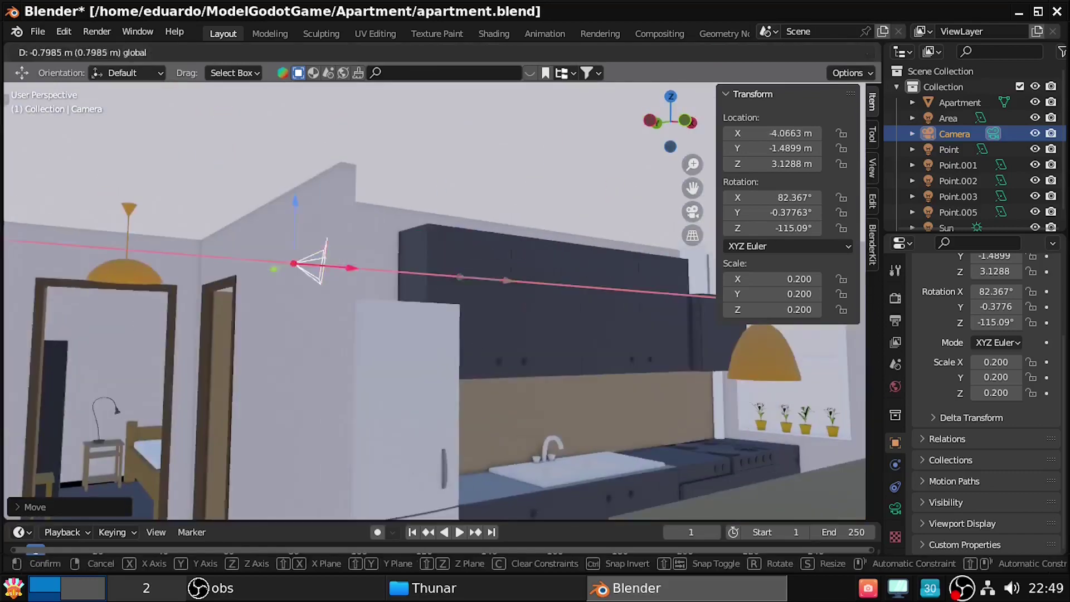
key("Return")
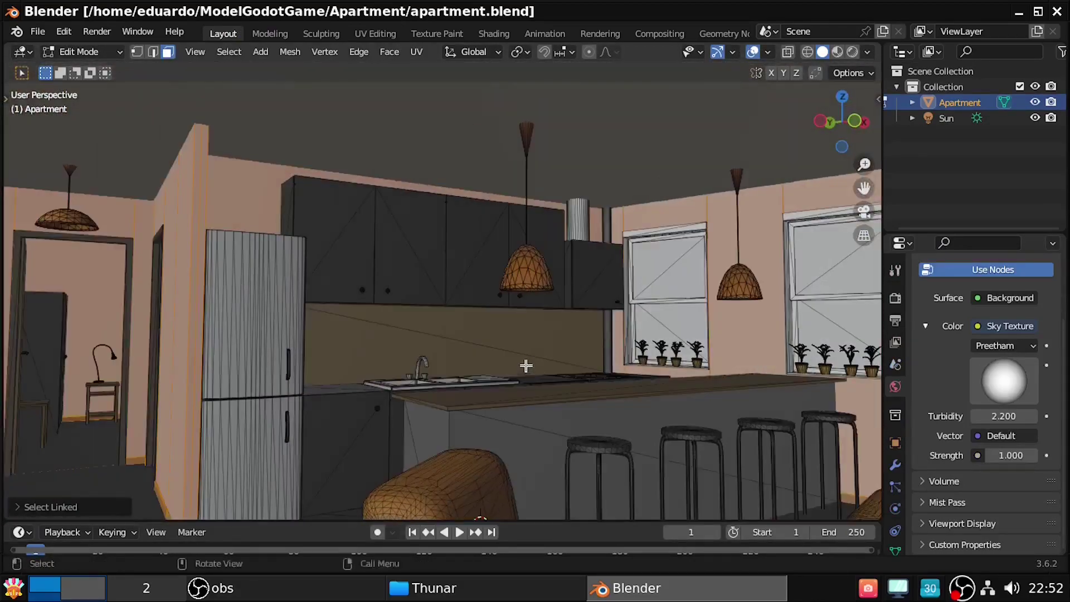
Separate the floor and wall geometry into new objects named Ground and Walls
key("p")
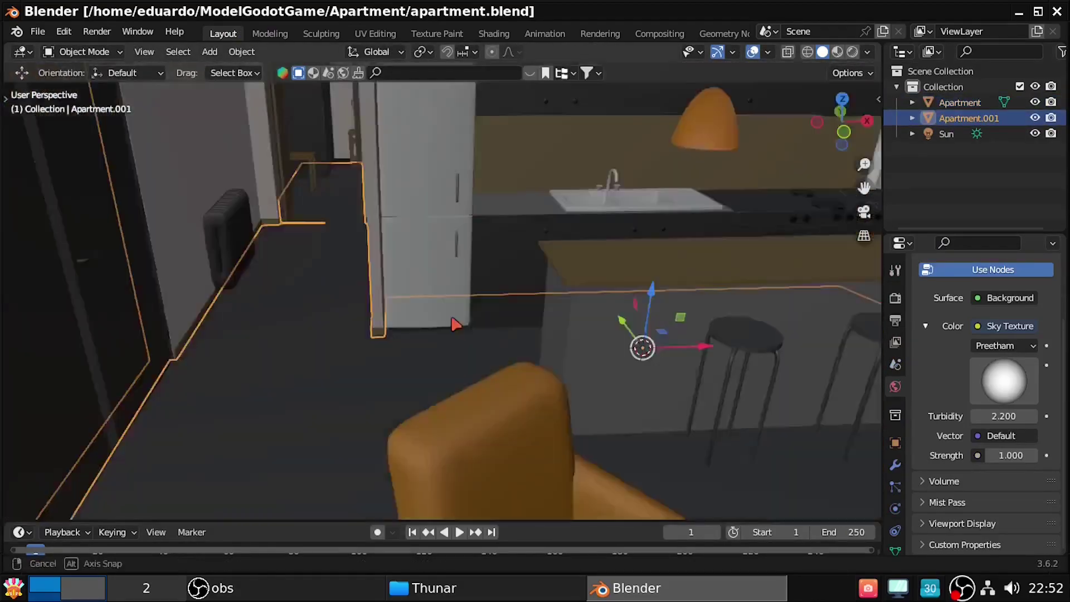
double_click(959, 118)
type("P")
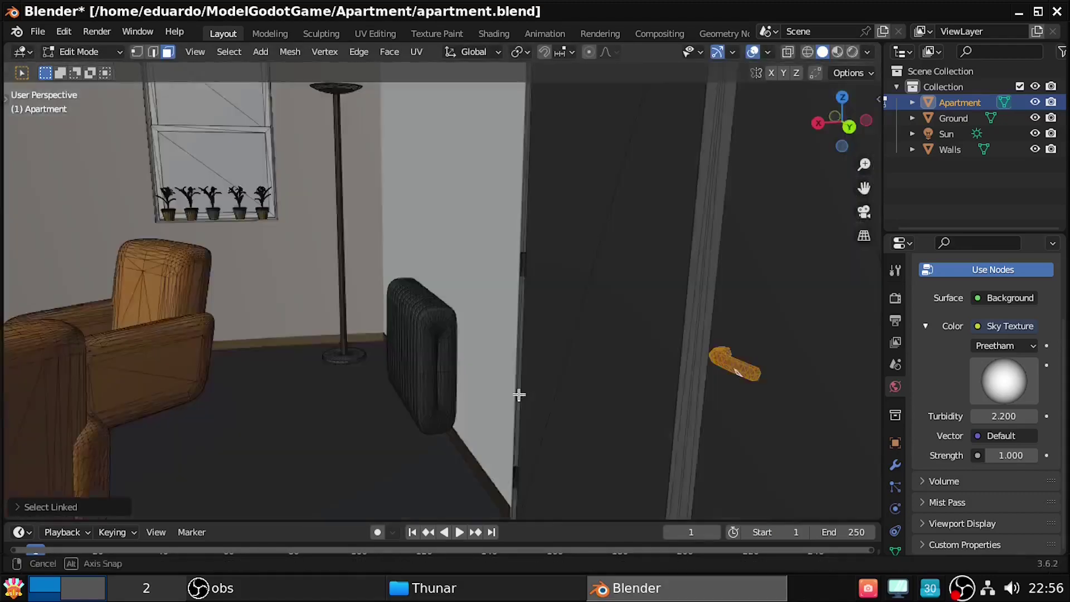
key("x")
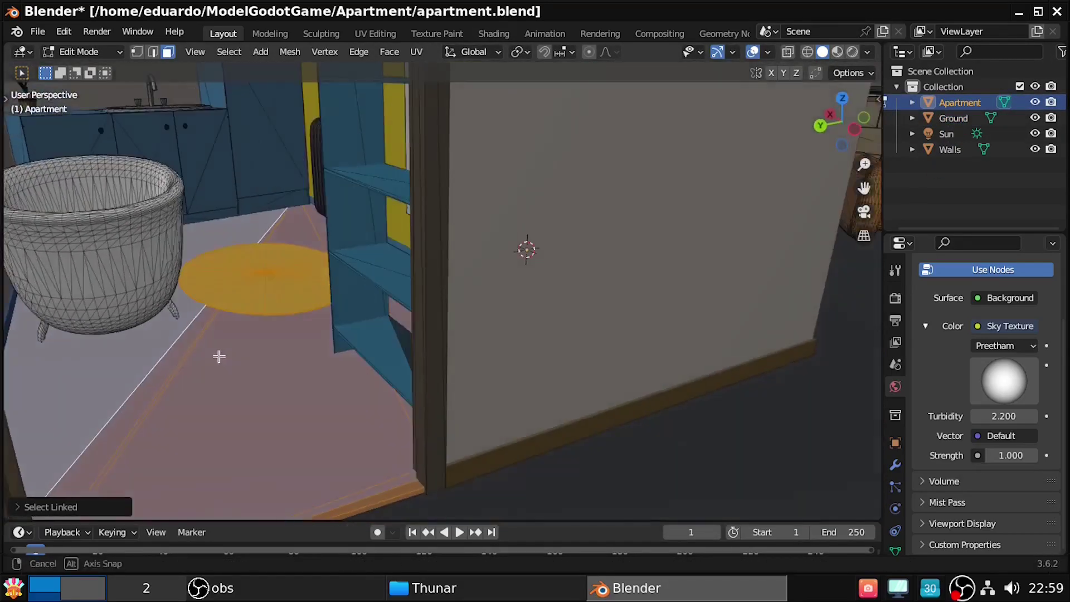
key("Tab")
left_click(429, 342)
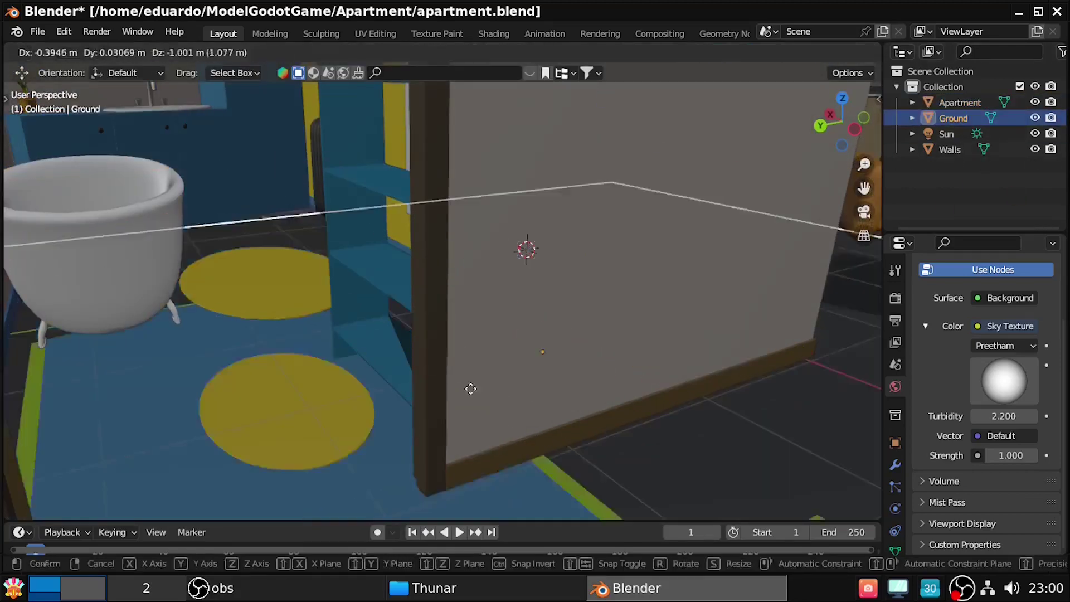
left_click(965, 124)
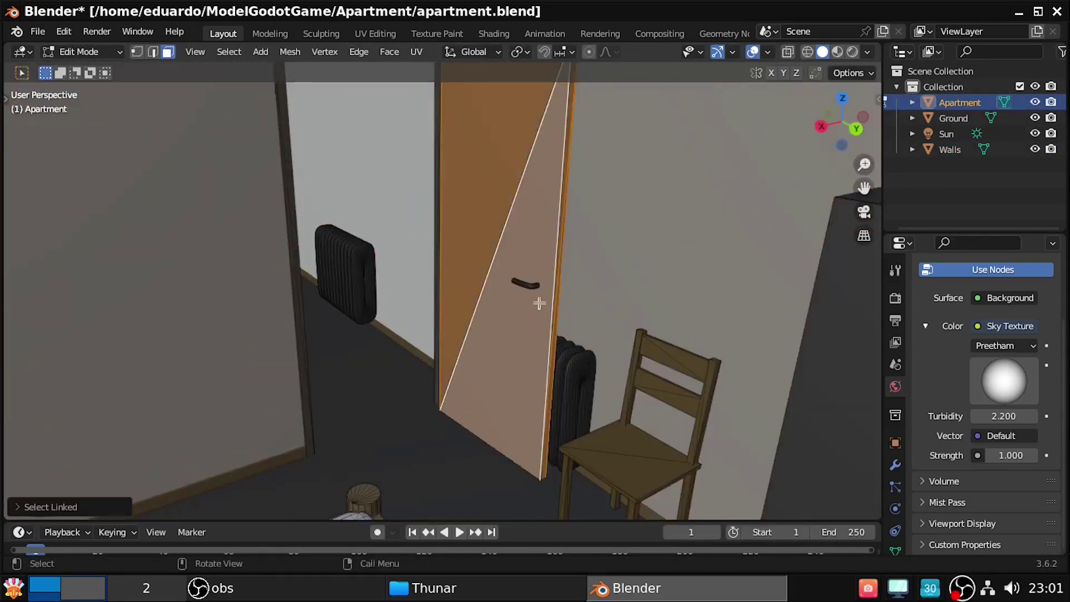
Swing the separated door on its hinge and select the whole bathroom door mesh
mouse_move(539, 303)
middle_mouse_down()
mouse_move(573, 377)
mouse_move(614, 358)
middle_mouse_up()
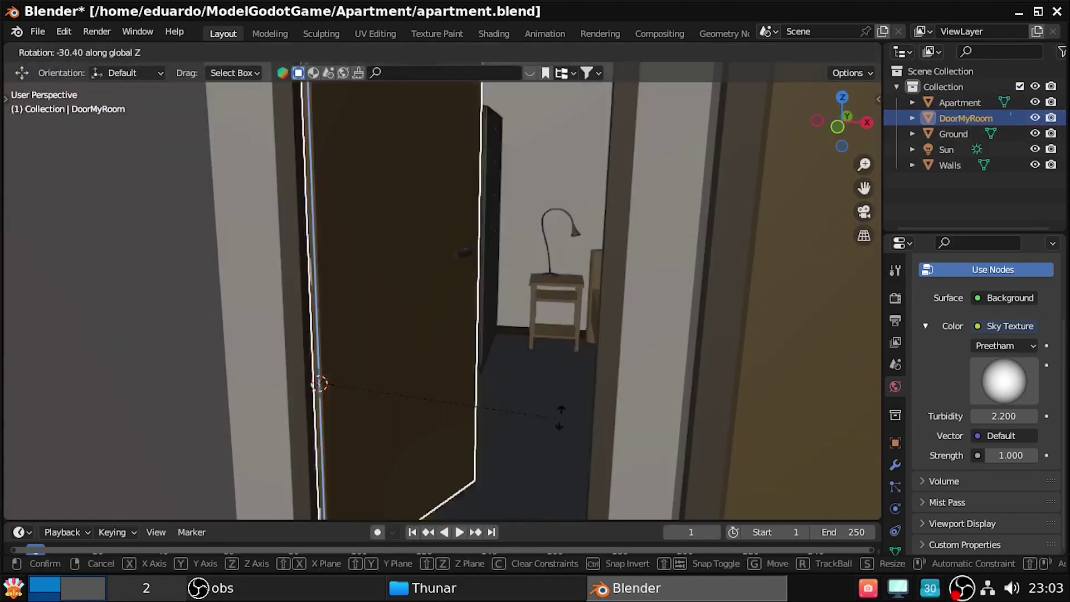
key("Return")
key("r")
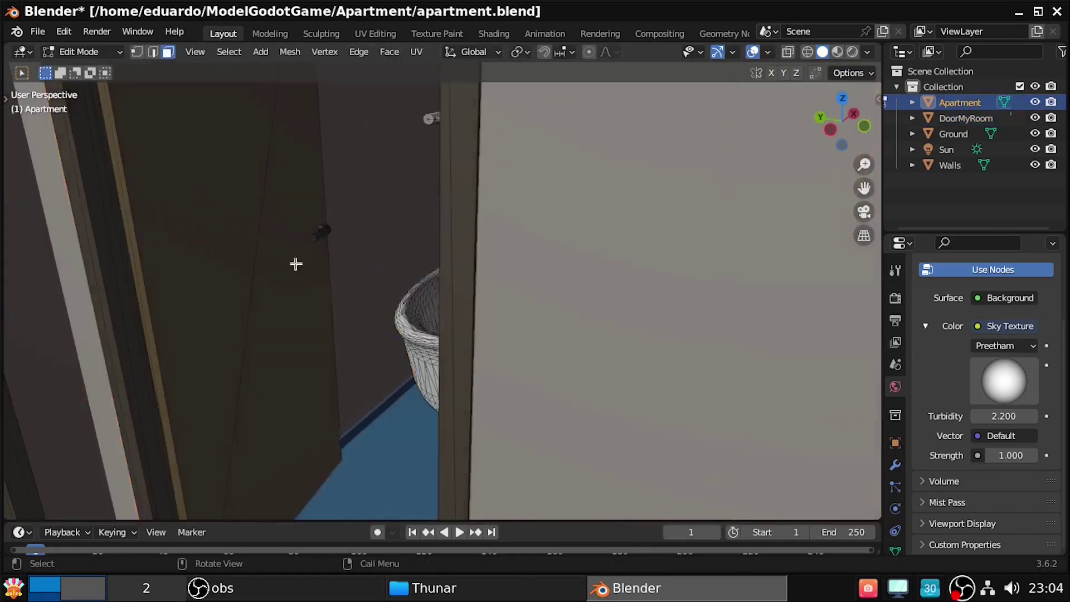
key("ctrl+l")
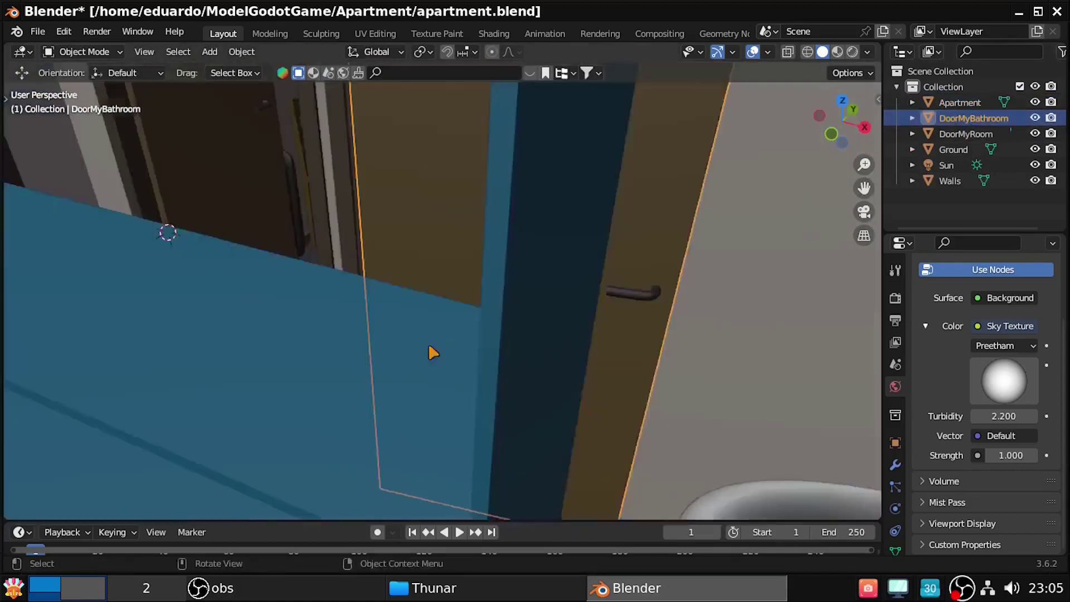
key("Tab")
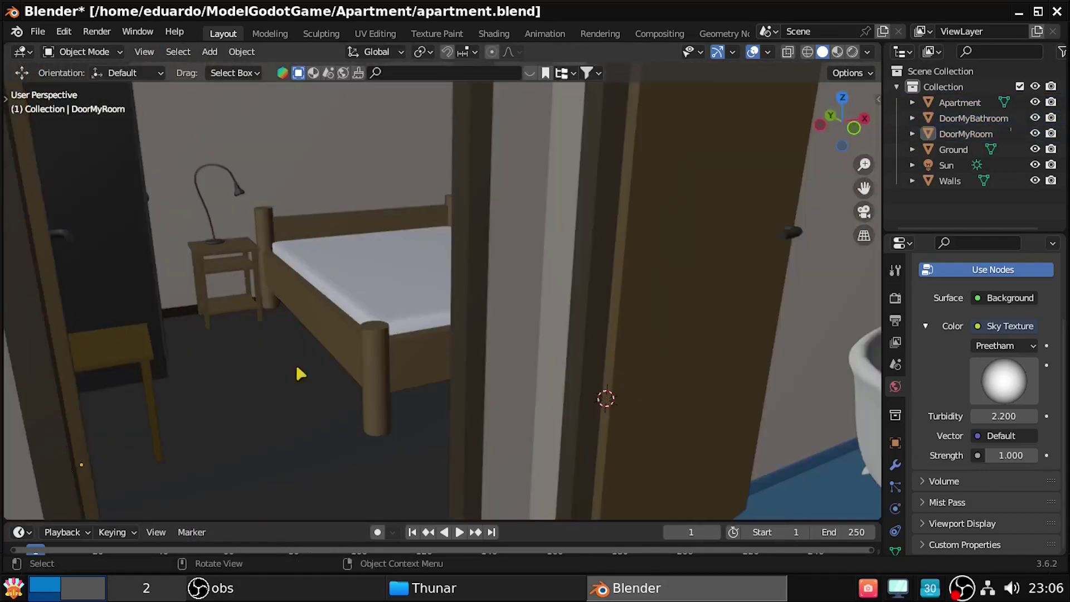
Rotate the bathroom door about Z, select DoorMyRoom, and save the file
key("r")
key("z")
left_click(337, 394)
mouse_move(336, 394)
middle_mouse_down()
mouse_move(487, 435)
mouse_move(538, 239)
mouse_move(607, 375)
middle_mouse_up()
left_click(459, 351)
key("ctrl+s")
Rotate the bedroom door DoorMyRoom about Z, then select the Apartment mesh for editing
middle_click_drag(459, 351, 418, 367)
key("r")
key("z")
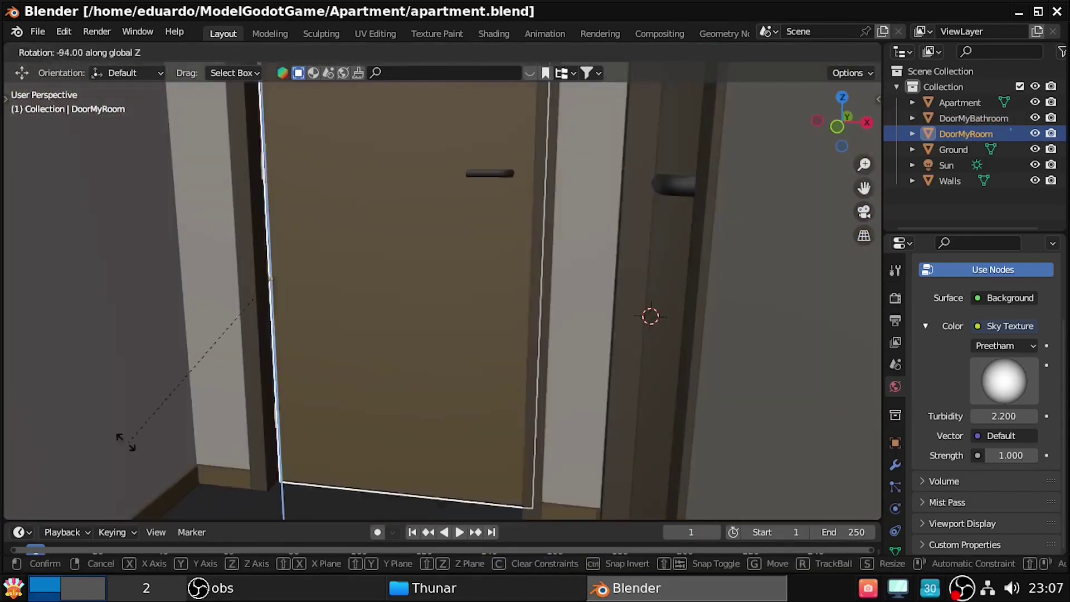
scroll(569, 363, "down", 5)
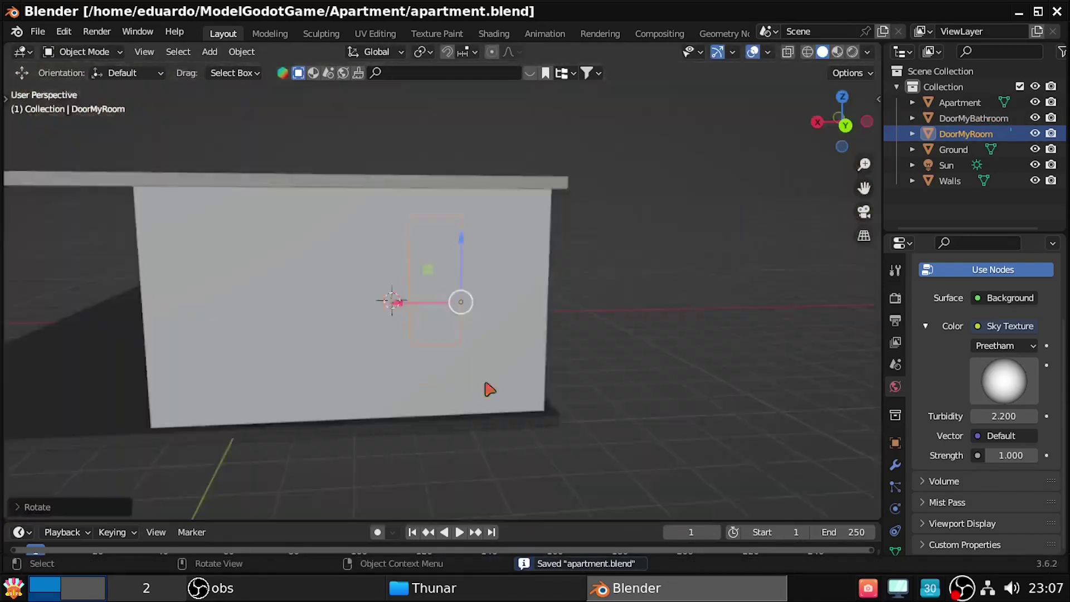
mouse_move(490, 388)
middle_mouse_down()
mouse_move(363, 359)
mouse_move(641, 382)
mouse_move(651, 271)
mouse_move(636, 389)
mouse_move(578, 282)
mouse_move(319, 400)
mouse_move(425, 381)
middle_mouse_up()
left_click(319, 401)
key("Tab")
Separate the armchair, and separate and name the kitchen ceiling lamp AbajurTetoKitchen
key("l")
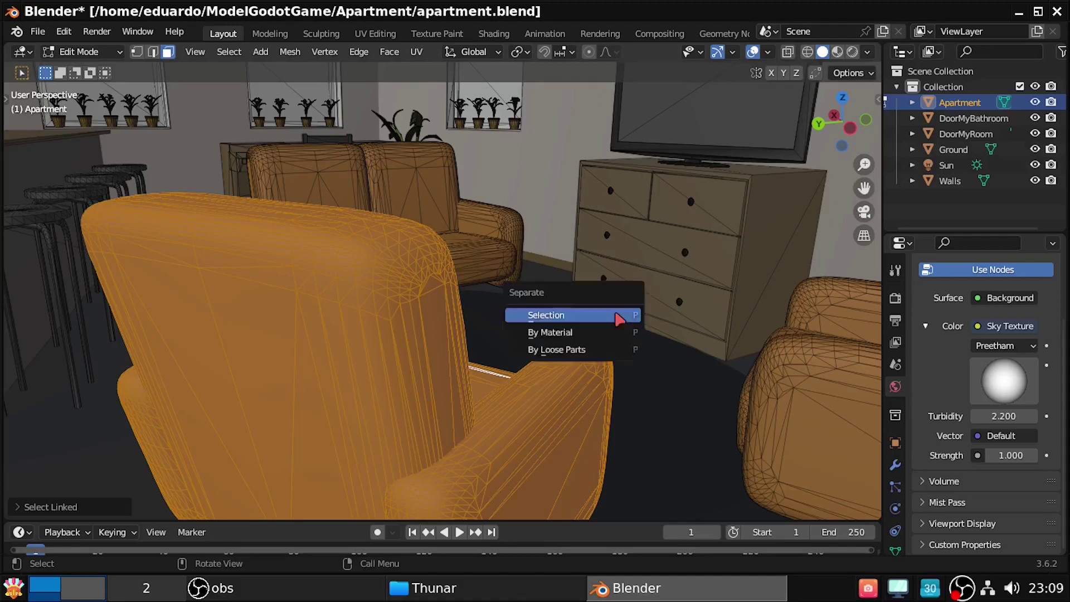
left_click(619, 318)
key("Tab")
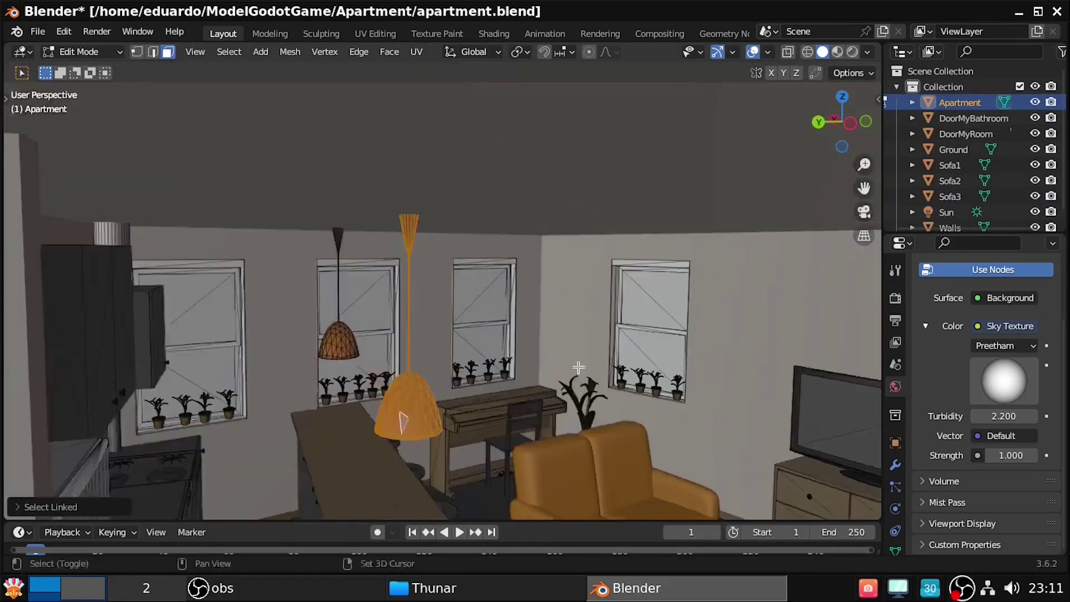
middle_click_drag(579, 367, 474, 305)
key("p")
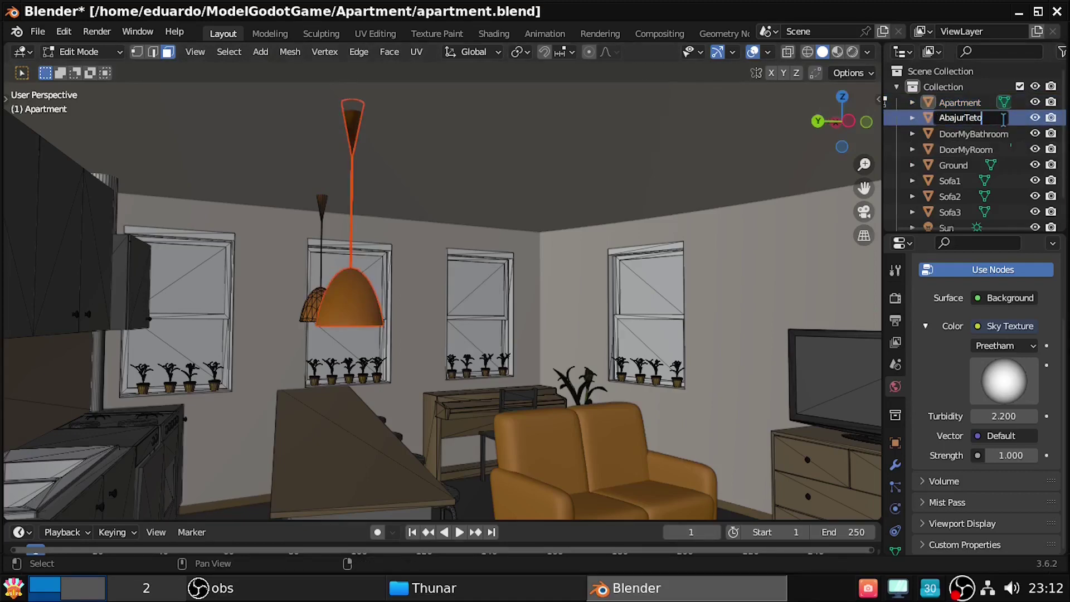
key("Return")
key("Tab")
Separate the second kitchen lamp shade into its own object
key("Tab")
key("l")
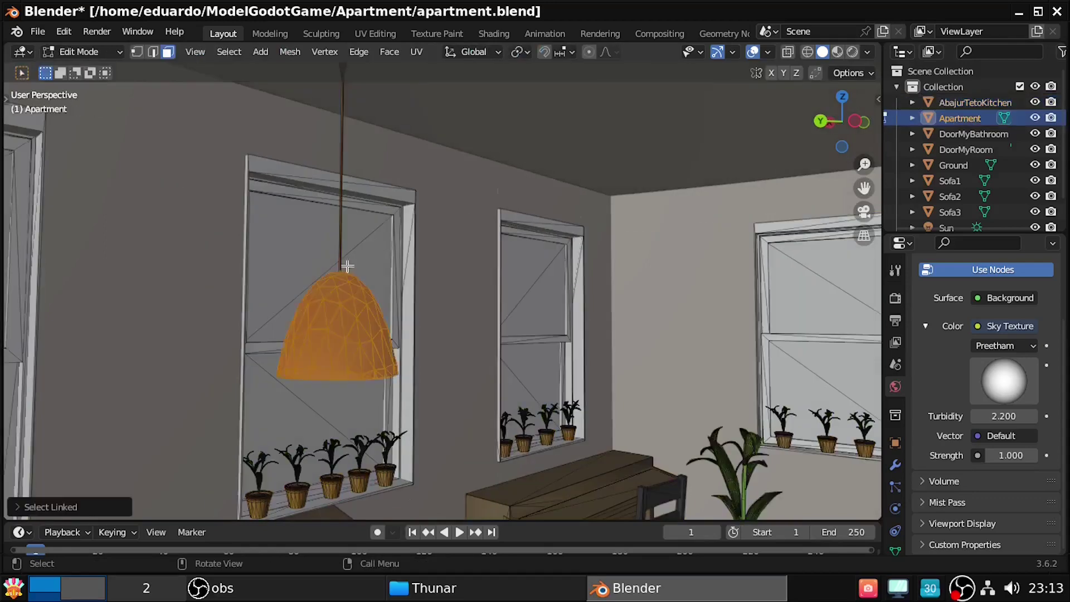
key("p")
left_click(435, 227)
key("Tab")
left_click(969, 134)
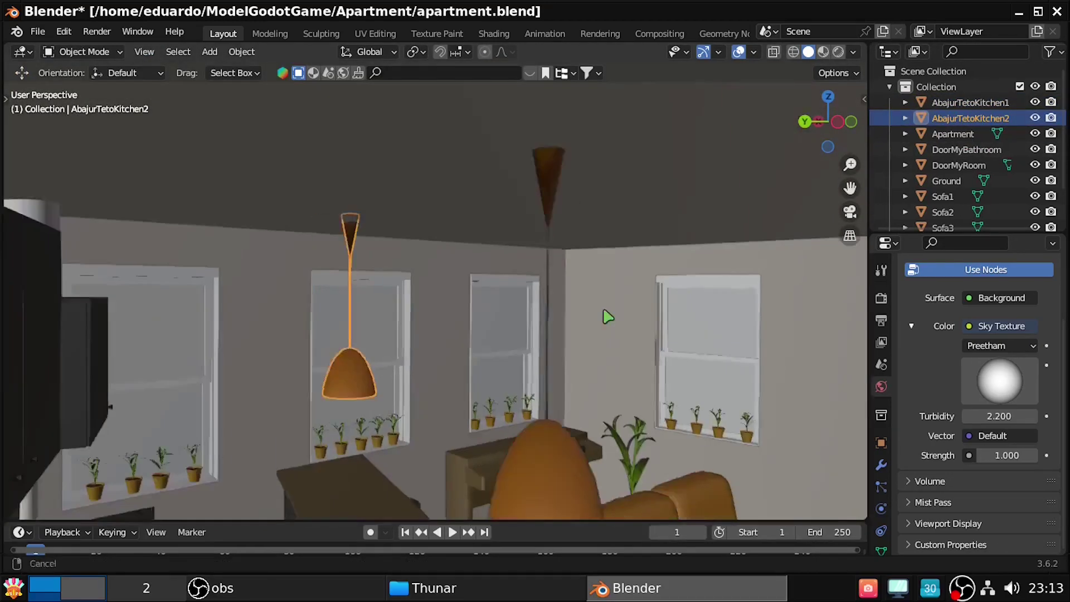
middle_click_drag(609, 312, 434, 291)
Separate the hall ceiling lamp into its own AbajurTetoHall1 object
left_click(408, 247)
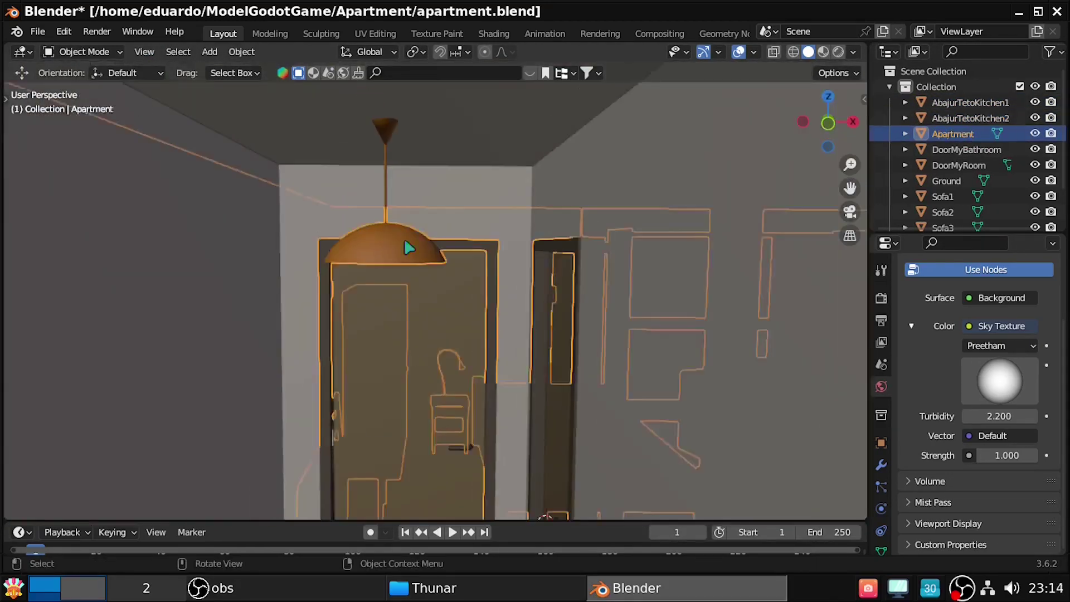
key("p")
left_click(403, 246)
key("Tab")
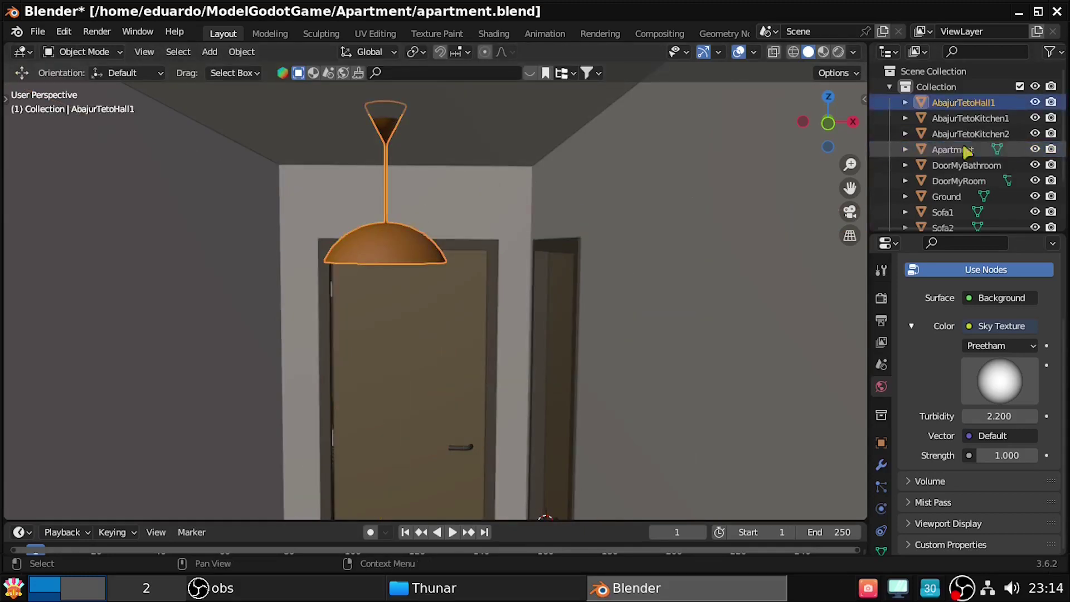
left_click(967, 152)
mouse_move(600, 345)
middle_mouse_down()
mouse_move(470, 299)
mouse_move(527, 270)
mouse_move(581, 218)
mouse_move(565, 152)
middle_mouse_up()
key("Tab")
Separate and rename the bedroom ceiling lamp, then set the hall lamp's origin to geometry
key("l")
scroll(955, 179, "down", 2)
double_click(971, 138)
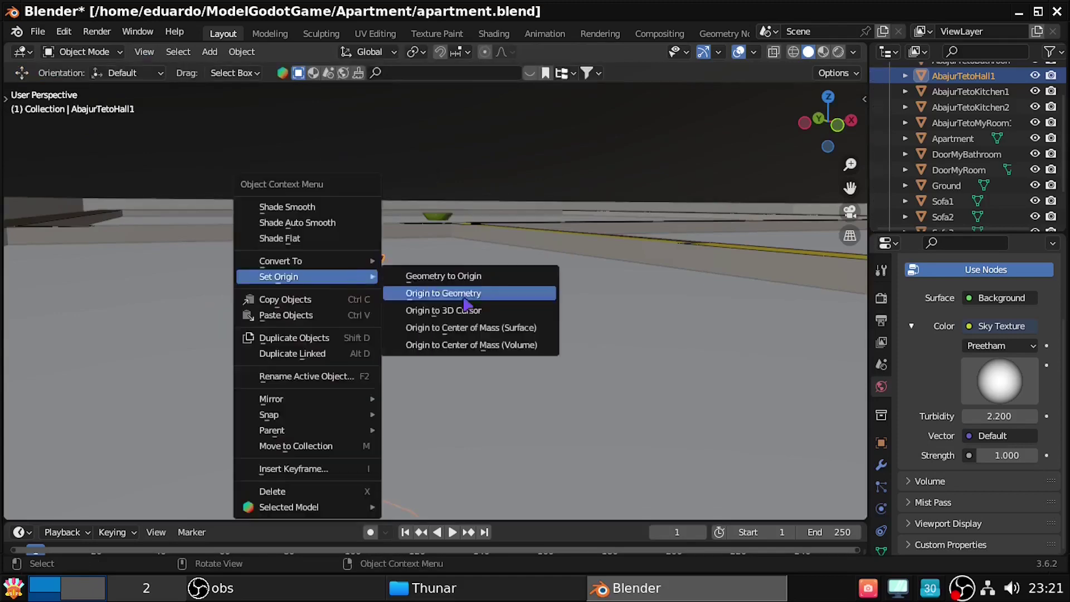
left_click(466, 304)
middle_click_drag(521, 403, 522, 380)
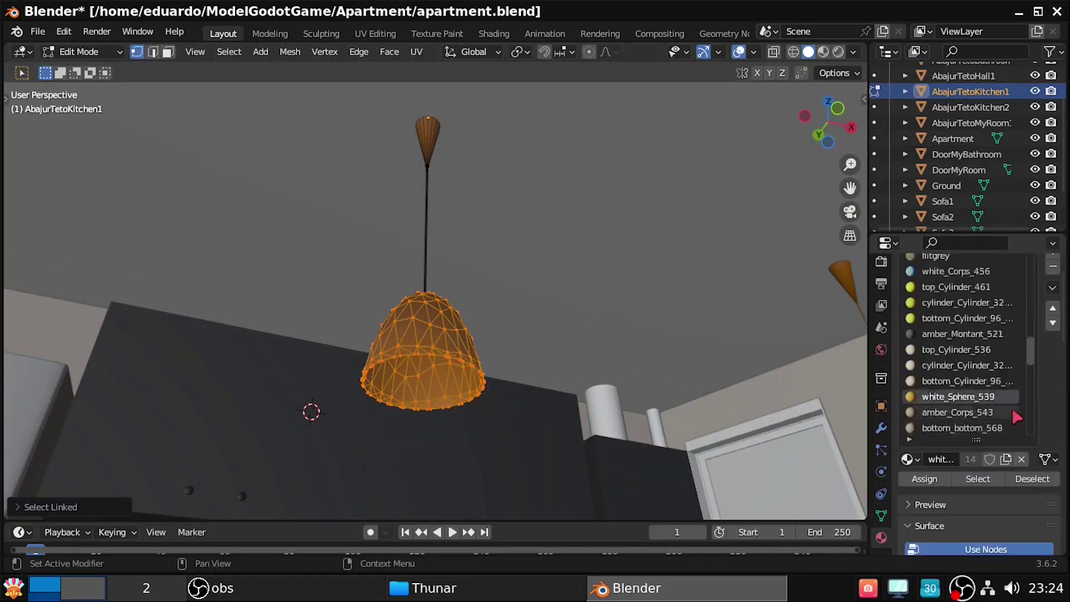
Inspect the lamp shade's material slots and base colour
scroll(965, 478, "down", 10)
left_click(1007, 500)
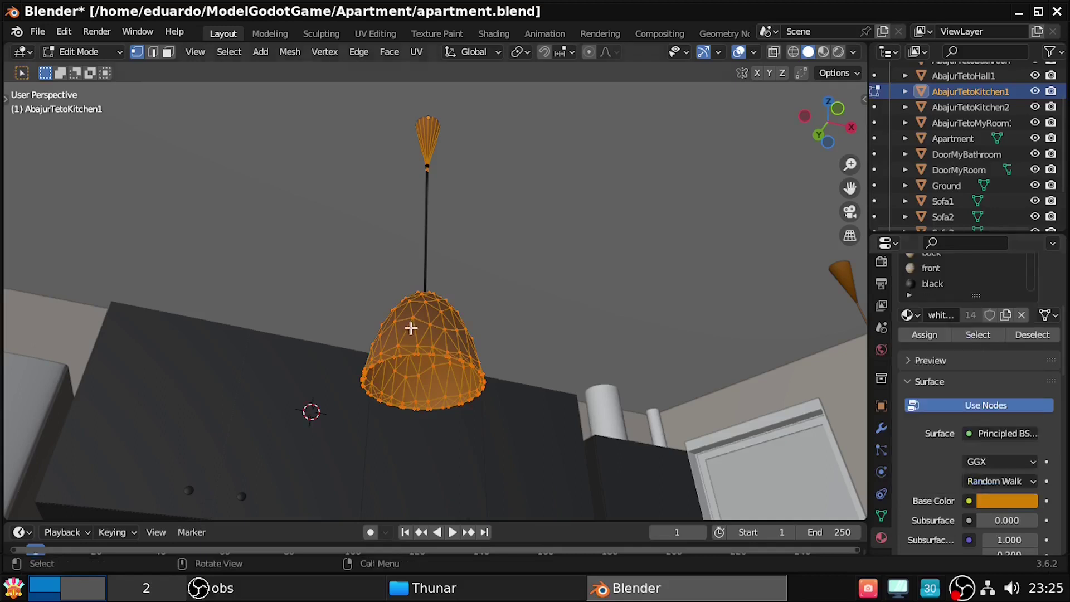
left_click_drag(977, 296, 989, 459)
key("Tab")
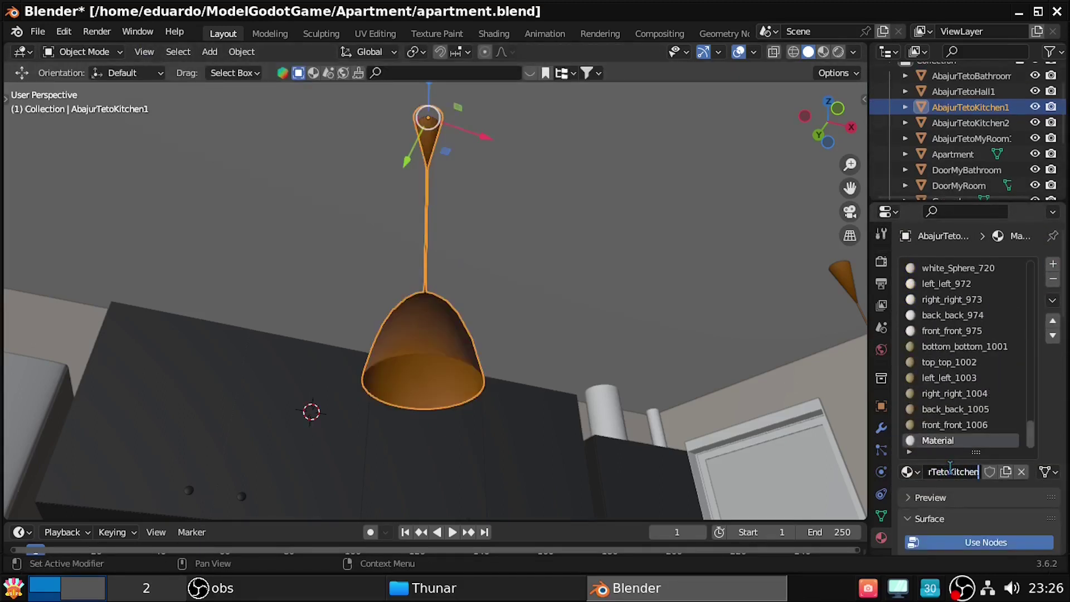
scroll(994, 460, "down", 8)
left_click(1007, 500)
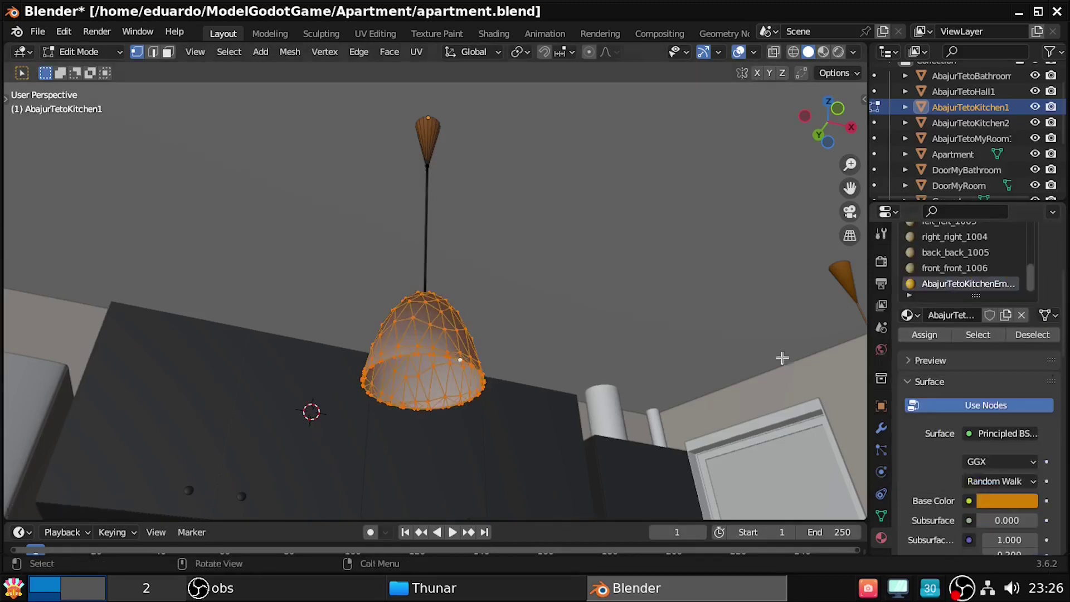
scroll(1003, 391, "down", 7)
key("Tab")
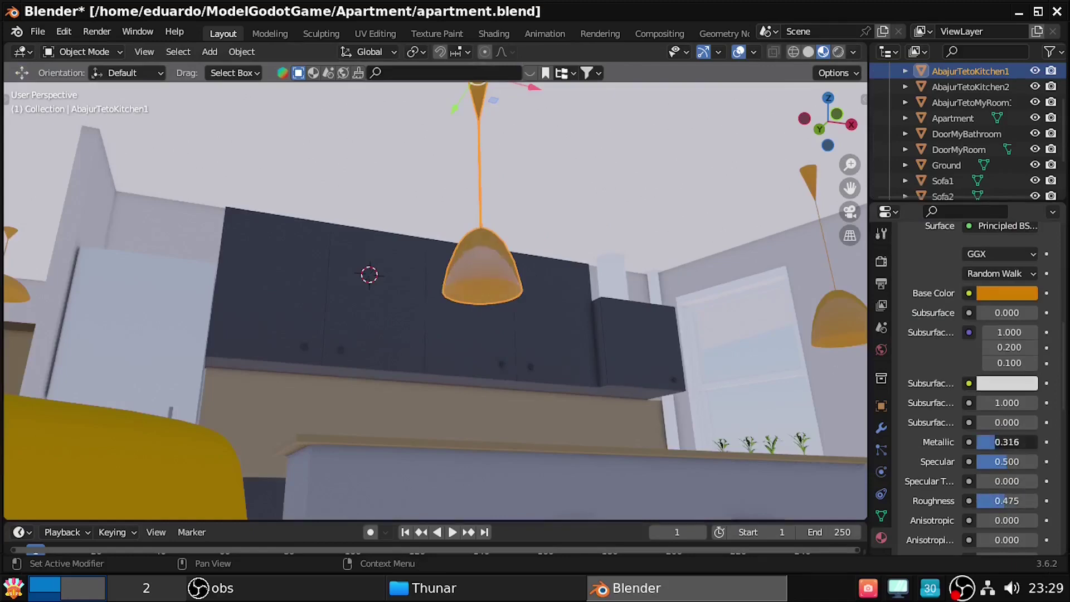
Set the lamp shade's emission colour to orange and adjust its emission strength
left_click(1010, 412)
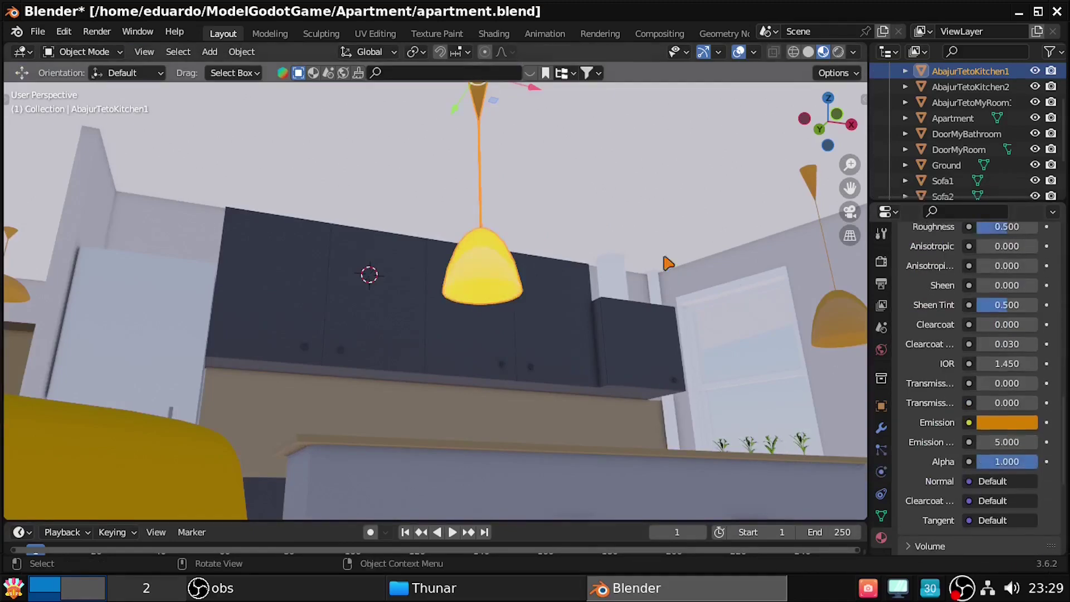
scroll(975, 385, "up", 5)
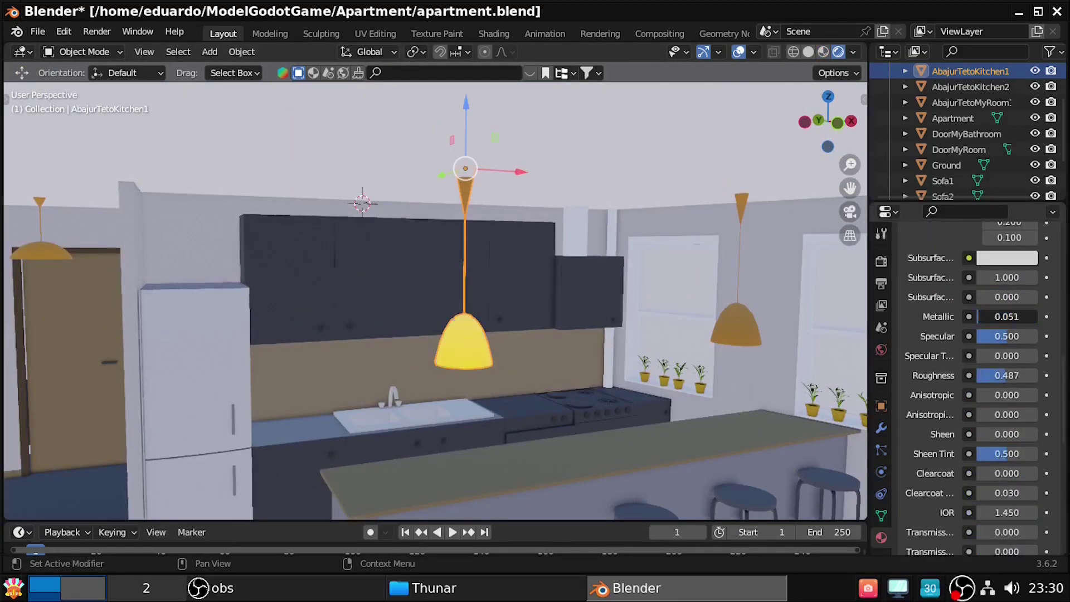
scroll(976, 335, "up", 5)
left_click(1007, 383)
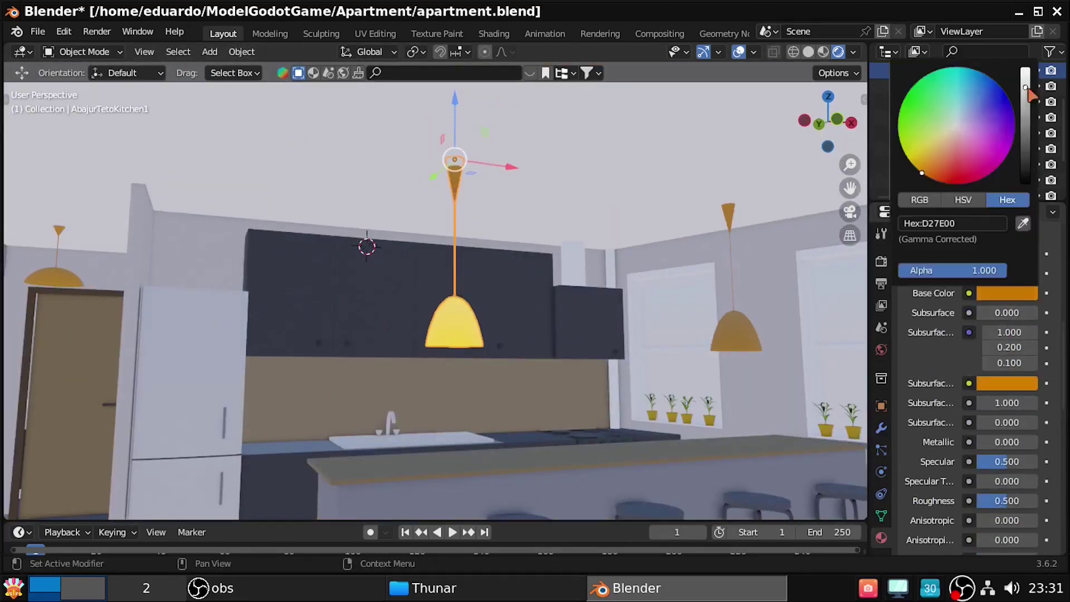
scroll(975, 397, "down", 6)
left_click(1007, 375)
scroll(998, 422, "down", 8)
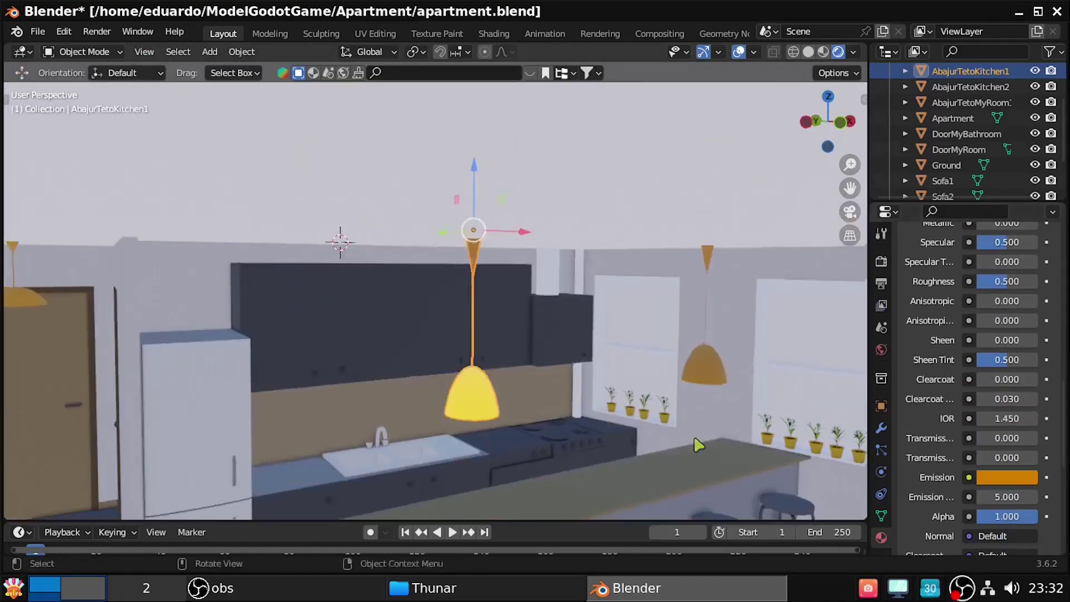
double_click(1004, 497)
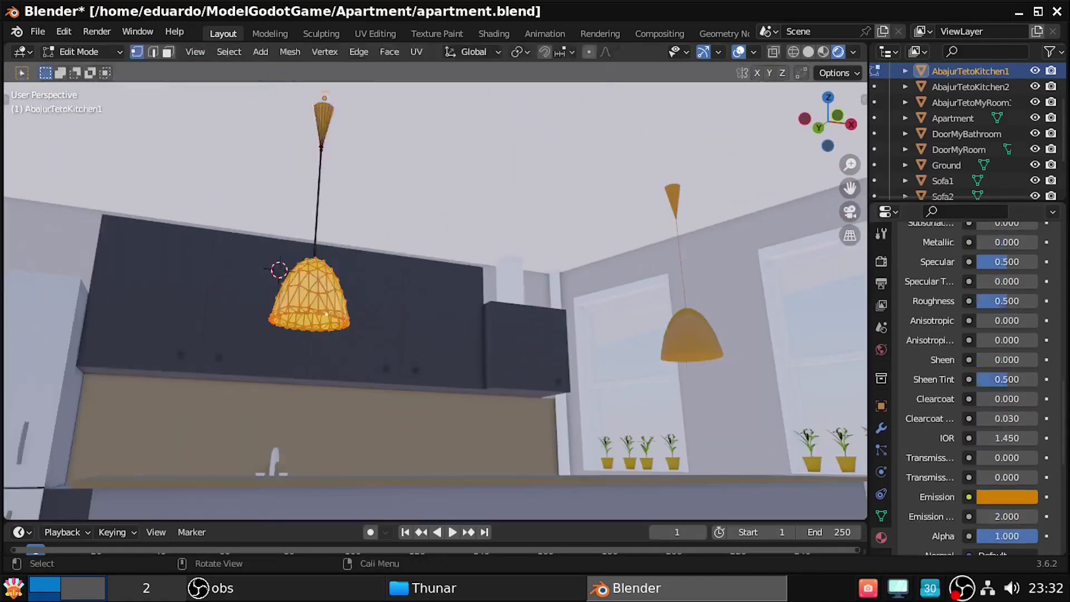
Assign the glowing AbajurTetoKitchenEmission material to the first kitchen lamp shade
left_click_drag(976, 296, 975, 446)
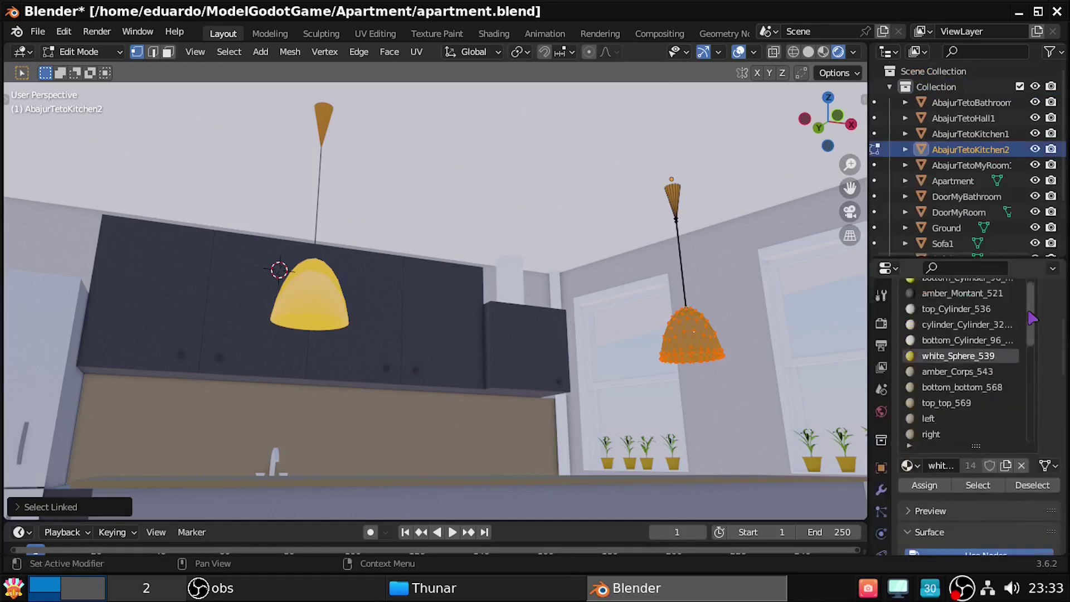
scroll(1034, 420, "down", 5)
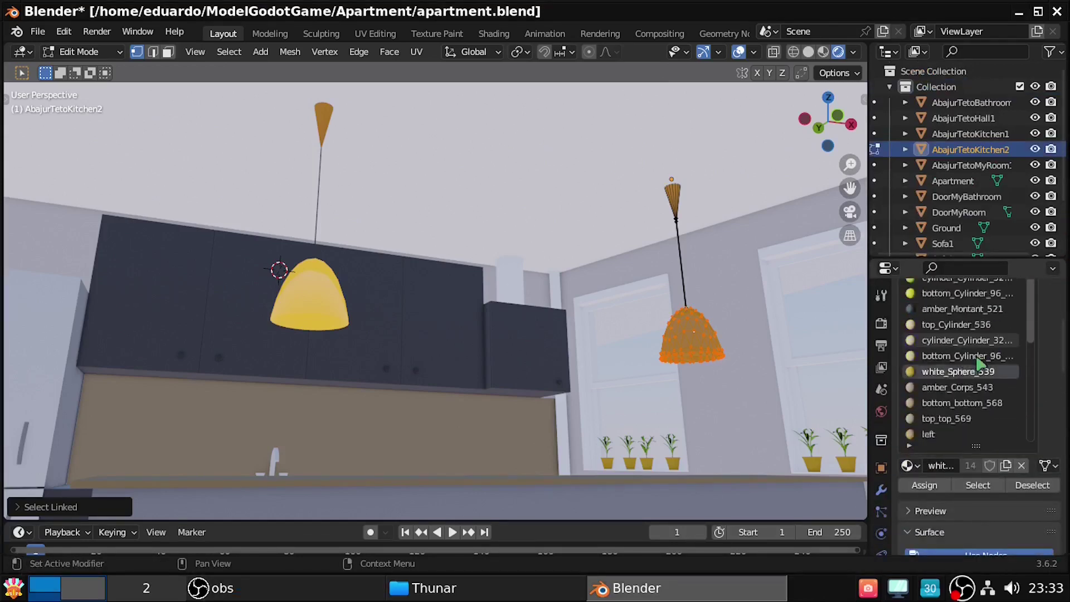
left_click(908, 465)
left_click(736, 306)
key("Tab")
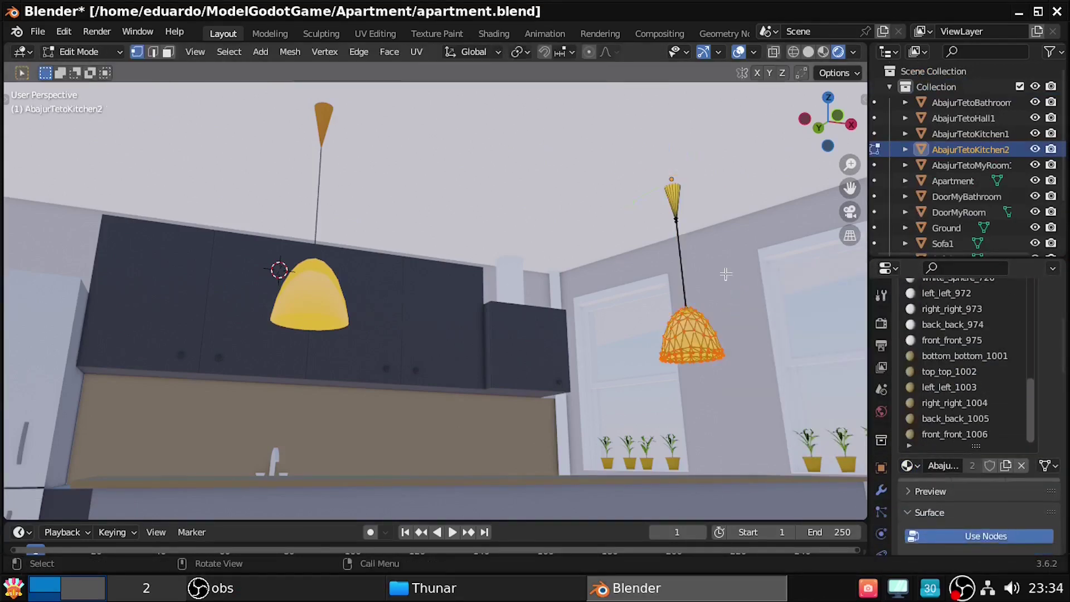
left_click(881, 537)
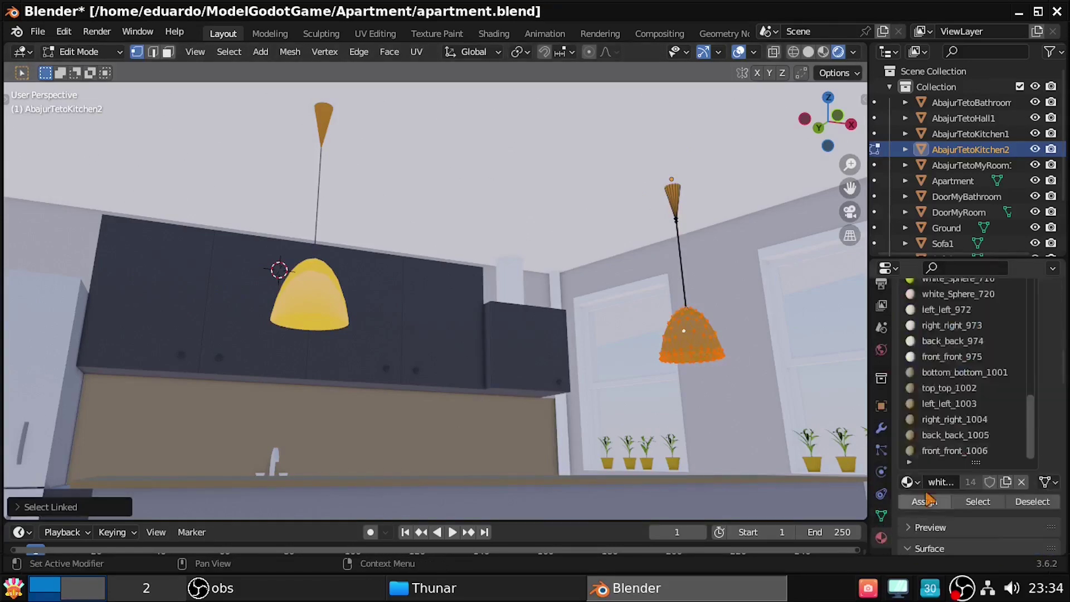
left_click(909, 482)
left_click(742, 301)
key("Tab")
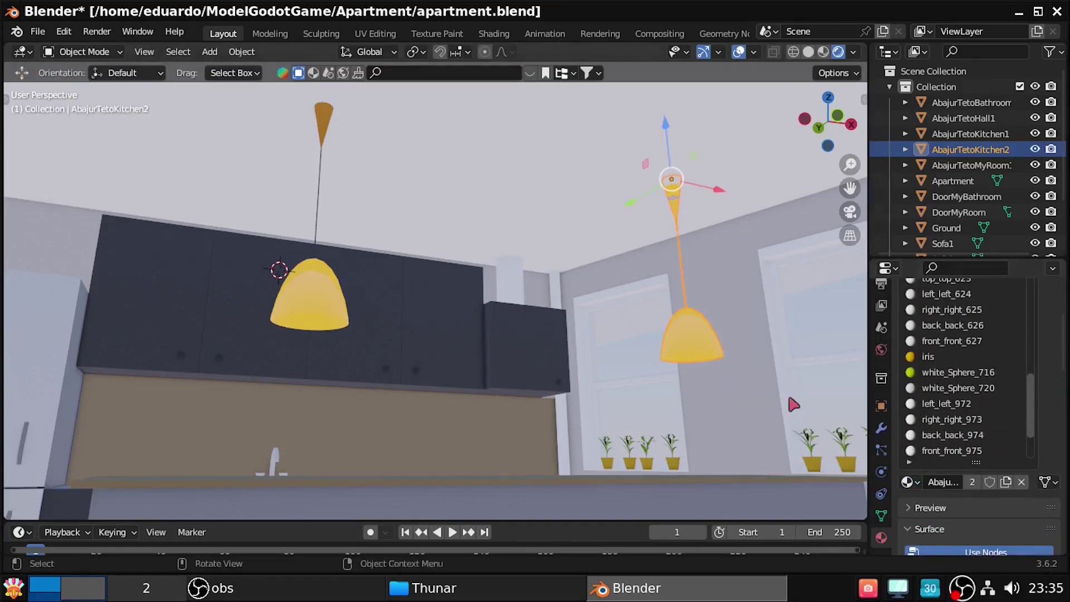
Select the right kitchen lamp's shade and assign it AbajurTetoKitchenEmission
key("Tab")
middle_click_drag(788, 398, 724, 362)
key("l")
scroll(985, 389, "up", 10)
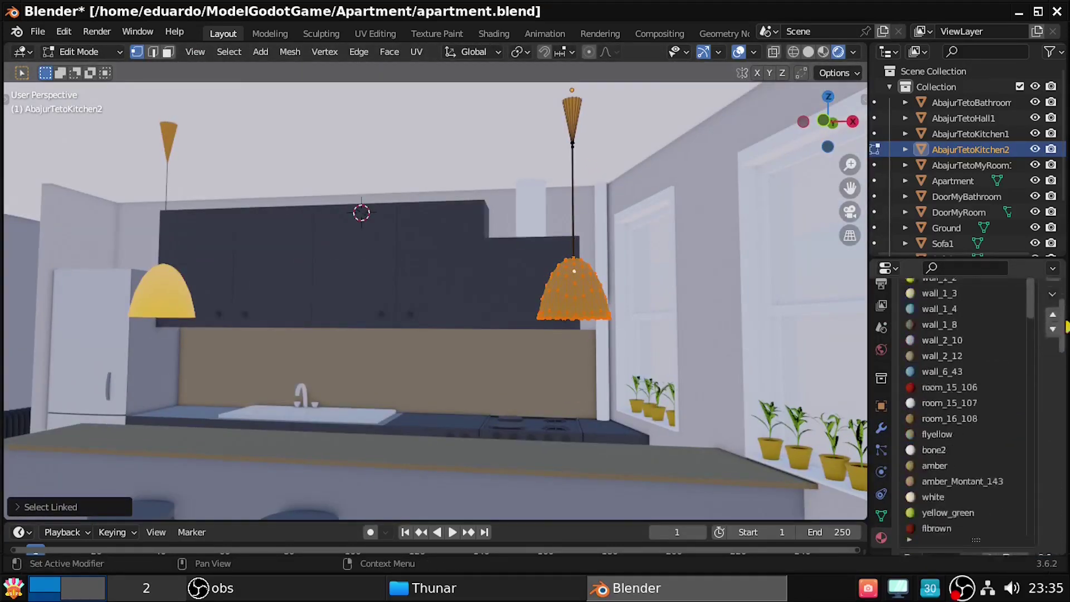
scroll(1035, 382, "down", 10)
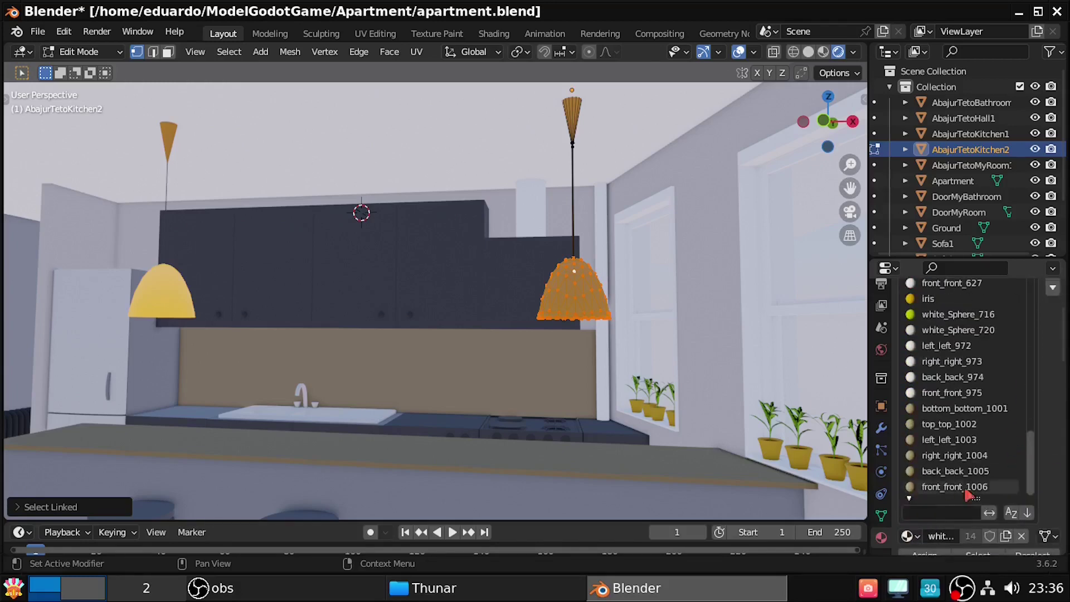
key("Tab")
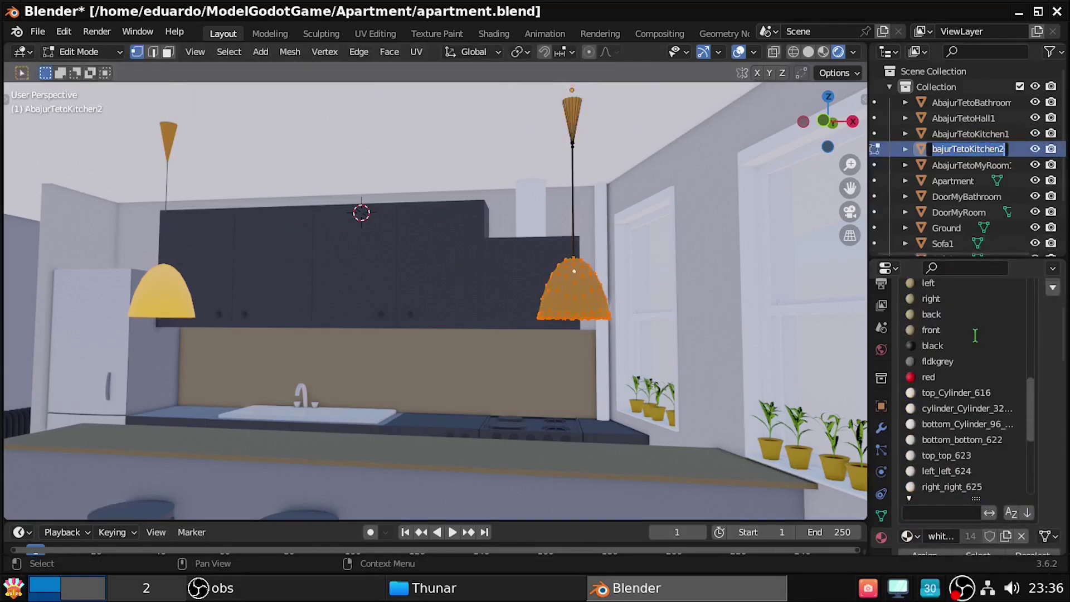
scroll(985, 444, "down", 5)
left_click(907, 522)
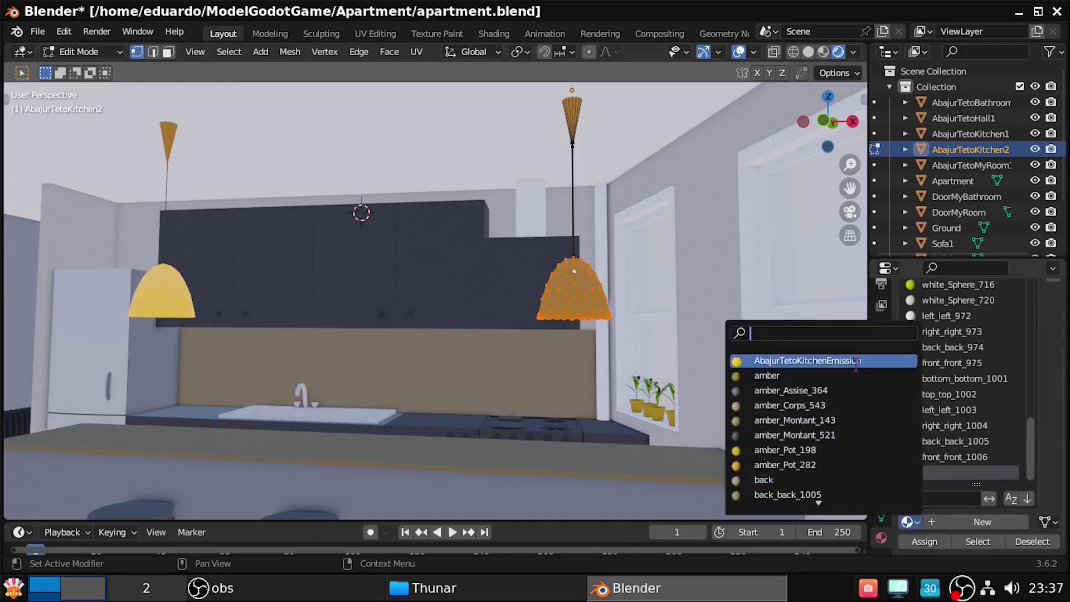
left_click(780, 361)
key("Tab")
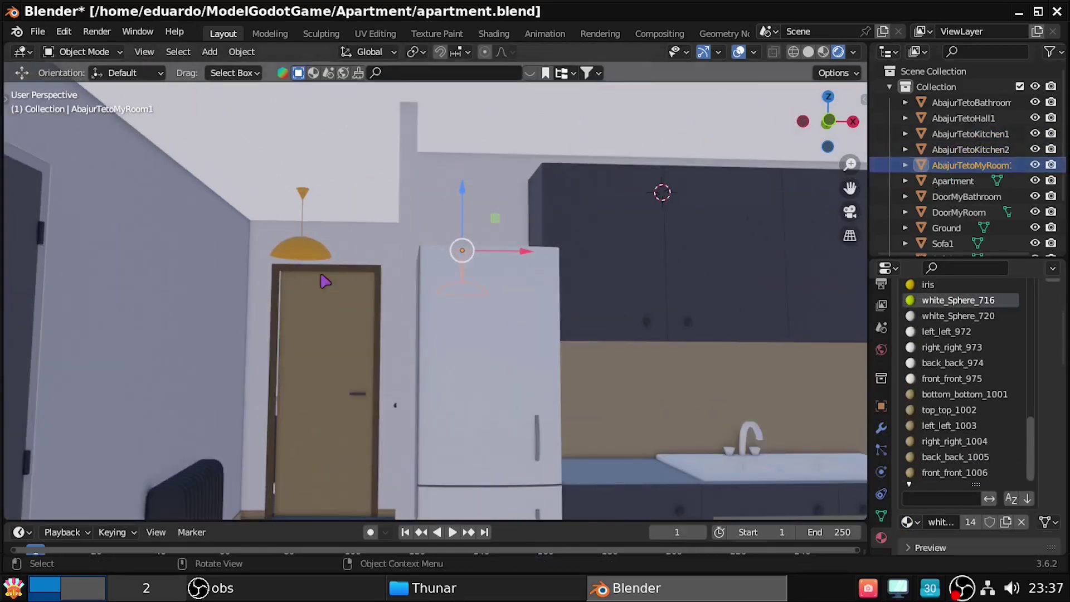
Select the hall, bedroom and bathroom lamp shades and give them the emission material
key("Tab")
key("ctrl+l")
left_click(972, 165)
key("KP_Decimal")
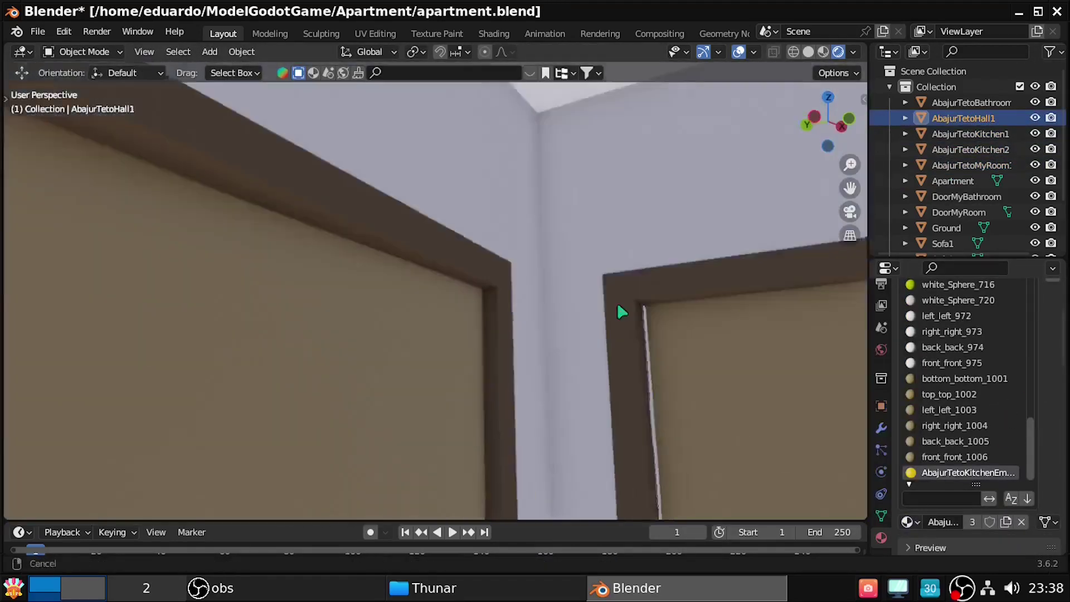
key("Tab")
key("ctrl+l")
scroll(1058, 485, "up", 8)
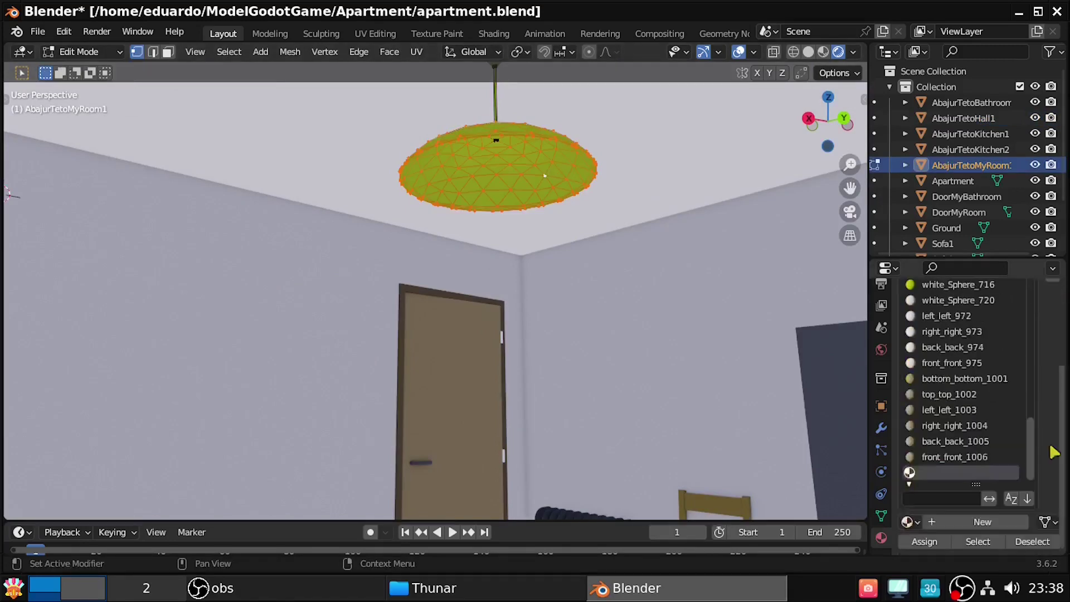
key("Tab")
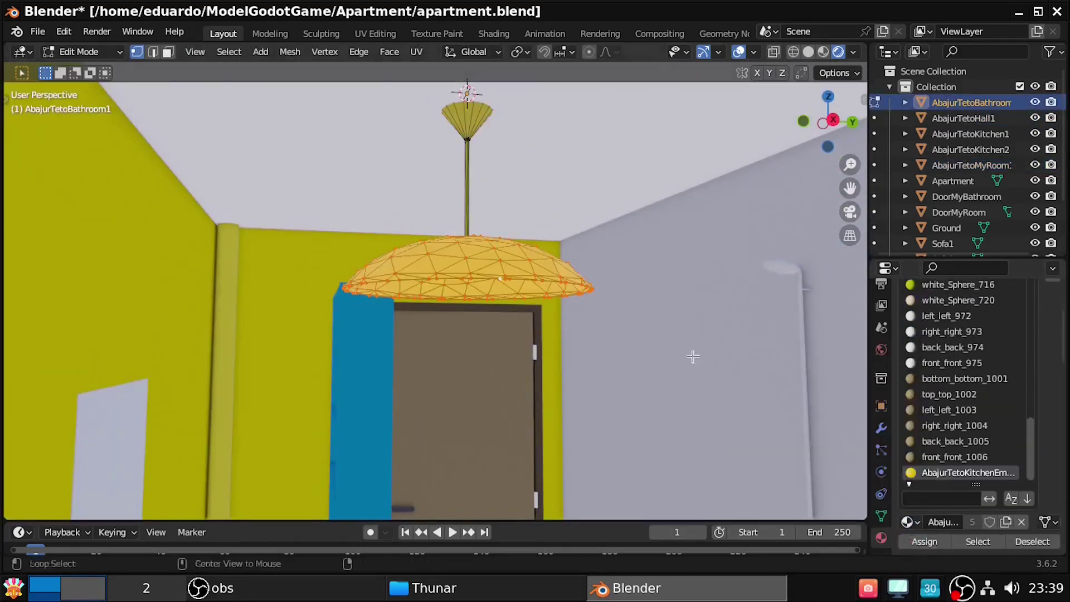
key("Tab")
Nudge the bedroom door slightly along X and save the file
left_click(619, 375)
key("KP_Decimal")
key("g")
key("x")
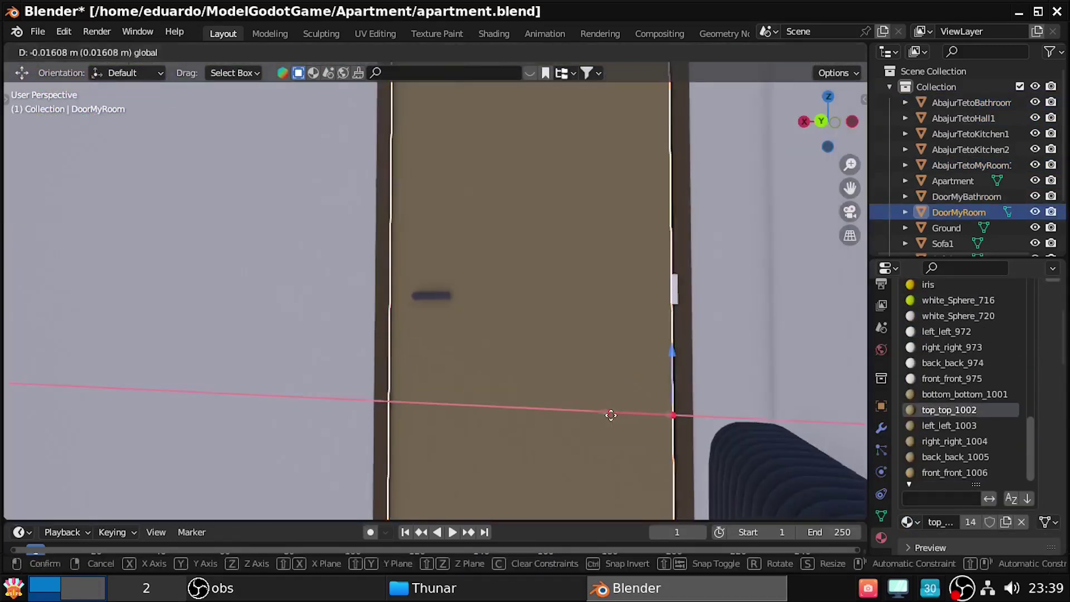
left_click(611, 415)
key("ctrl+s")
Select the bathroom door, then select and frame the first sofa
middle_click_drag(485, 383, 390, 342)
left_click(419, 262)
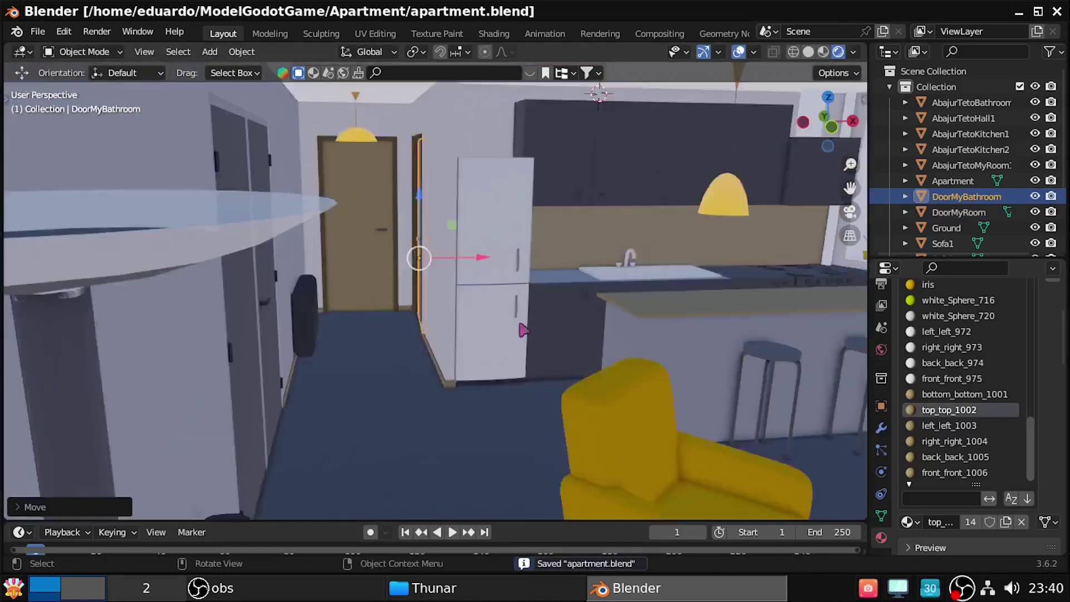
left_click(613, 413)
key("KP_Decimal")
Save the file, select the walls, and cancel an accidental move
mouse_move(240, 386)
middle_mouse_down()
mouse_move(613, 271)
mouse_move(521, 327)
middle_mouse_up()
key("ctrl+s")
left_click(390, 334)
key("g")
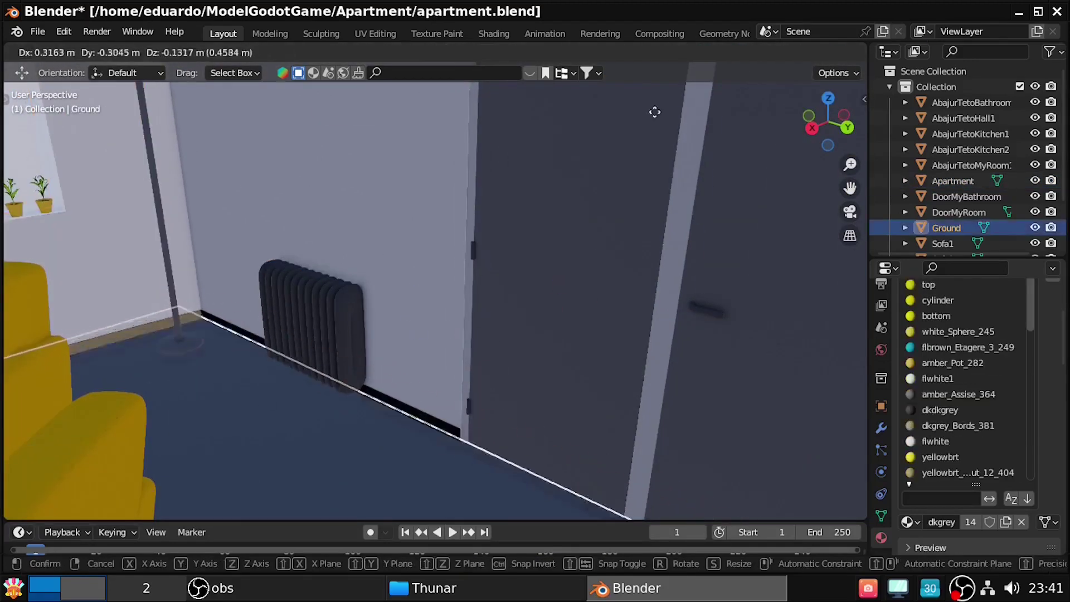
key("Escape")
Select a connected skirting board piece in the Walls mesh, then select the Apartment object
scroll(444, 335, "up", 3)
key("Tab")
key("l")
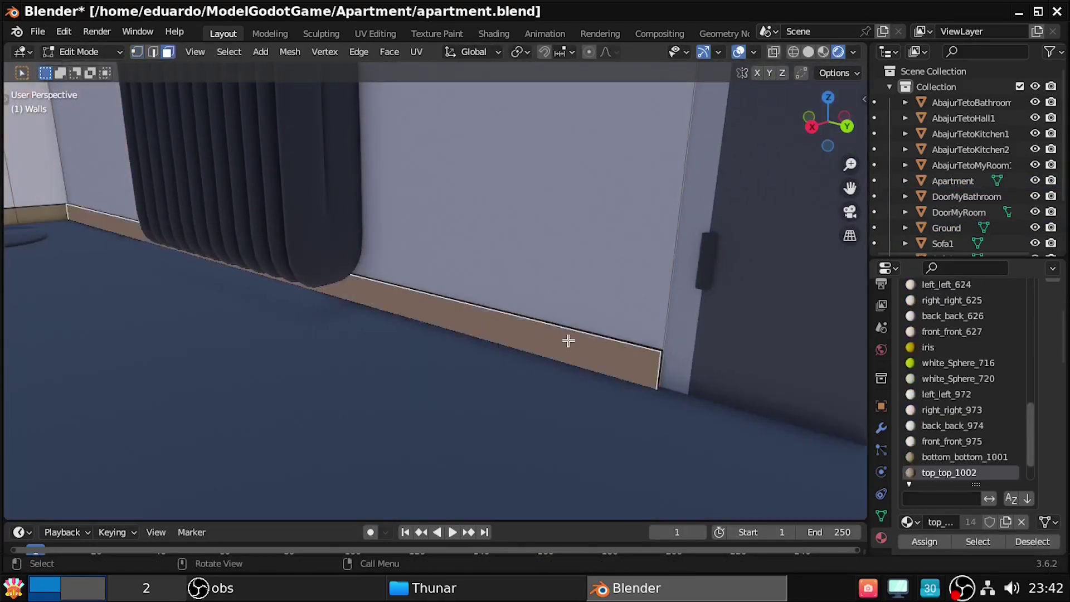
middle_click_drag(638, 391, 162, 403)
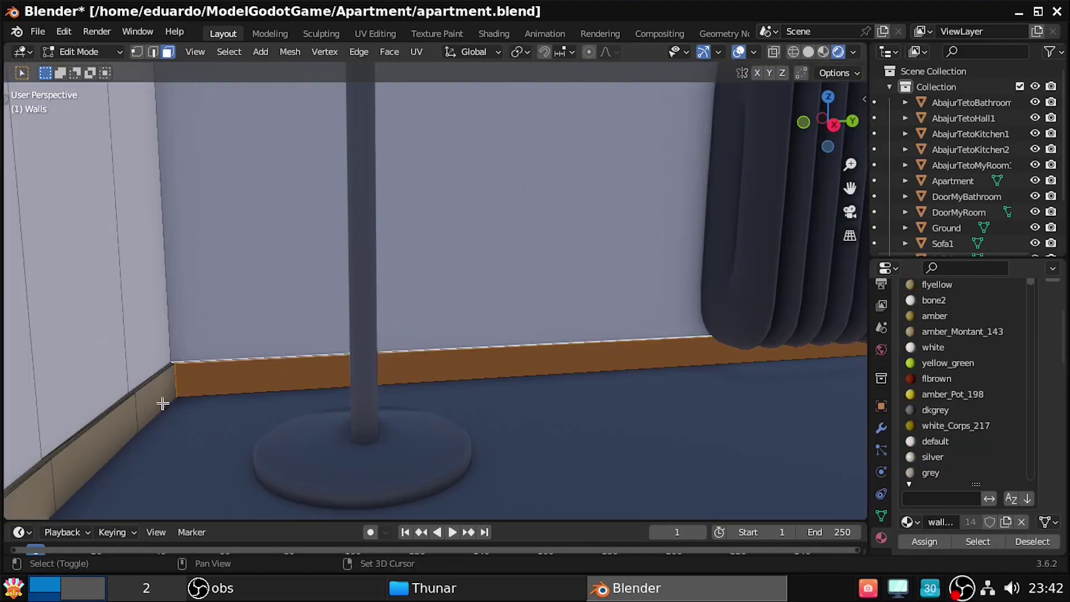
key("Tab")
mouse_move(828, 392)
middle_mouse_down()
mouse_move(637, 444)
mouse_move(381, 390)
mouse_move(680, 375)
middle_mouse_up()
left_click(381, 390)
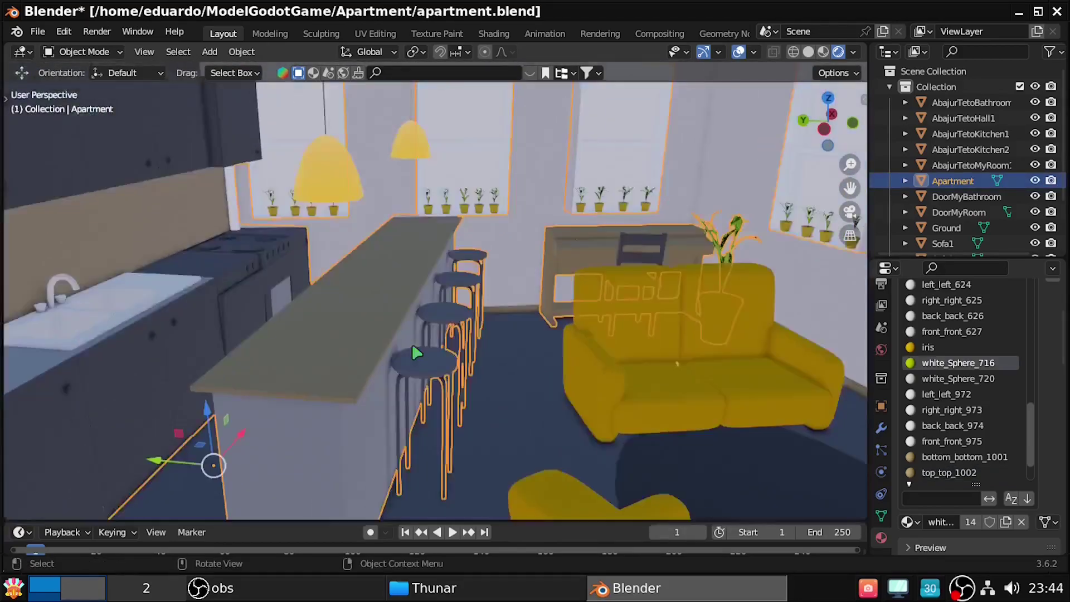
Hide the Apartment object, edit the Walls mesh at the floor corner, and save
scroll(681, 375, "up", 5)
middle_click_drag(636, 346, 289, 169)
mouse_move(425, 290)
middle_mouse_down()
mouse_move(431, 346)
mouse_move(495, 359)
middle_mouse_up()
key("h")
left_click(497, 253)
mouse_move(459, 287)
middle_mouse_down()
mouse_move(497, 253)
mouse_move(635, 310)
mouse_move(587, 318)
mouse_move(623, 327)
middle_mouse_up()
key("Tab")
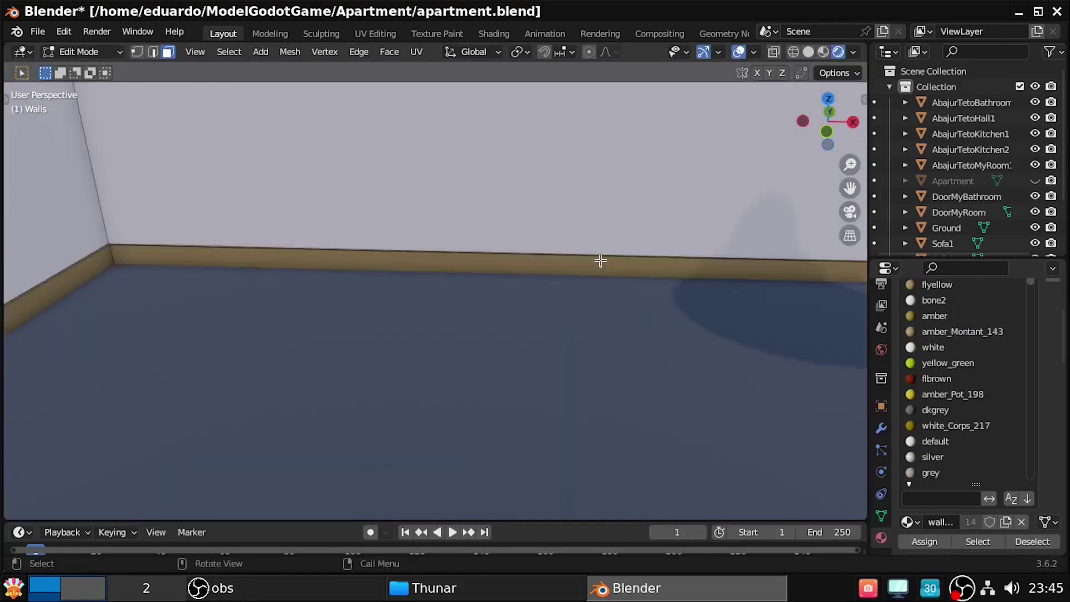
key("ctrl+s")
mouse_move(600, 261)
middle_mouse_down()
mouse_move(593, 407)
mouse_move(509, 426)
mouse_move(569, 411)
middle_mouse_up()
key("Tab")
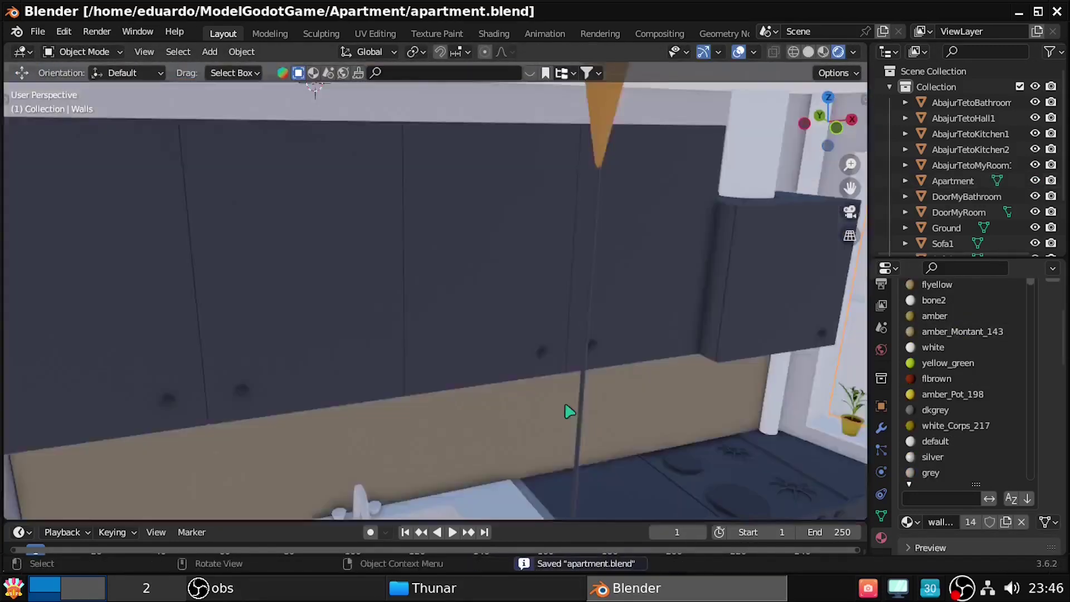
Frame the bed in Apartment's Edit Mode and snap the 3D cursor to it
scroll(485, 420, "up", 3)
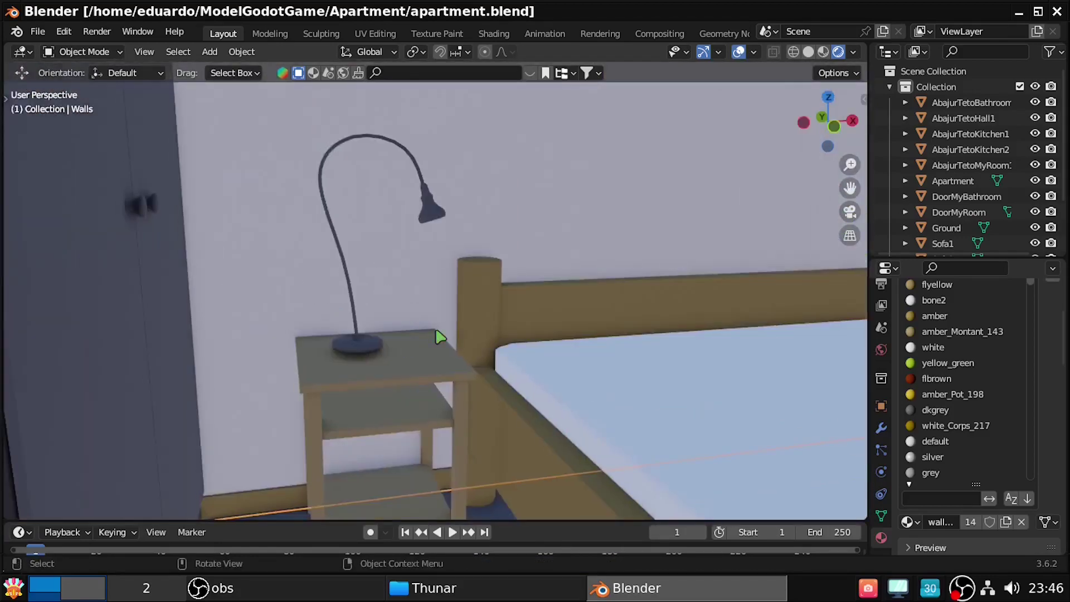
middle_click_drag(484, 421, 618, 391)
key("Tab")
left_click(722, 442)
key("Tab")
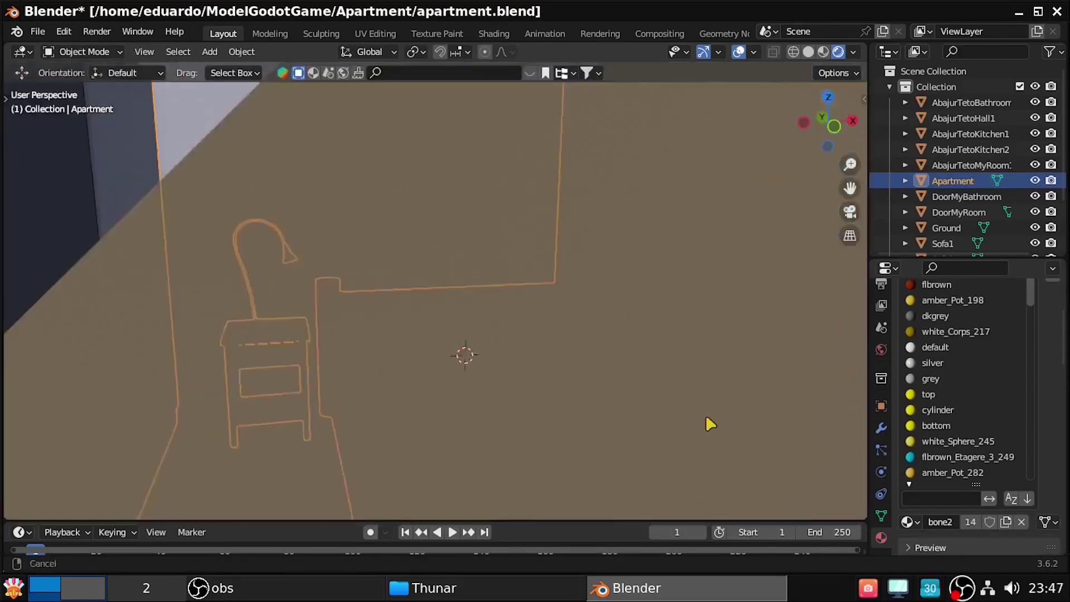
key("Tab")
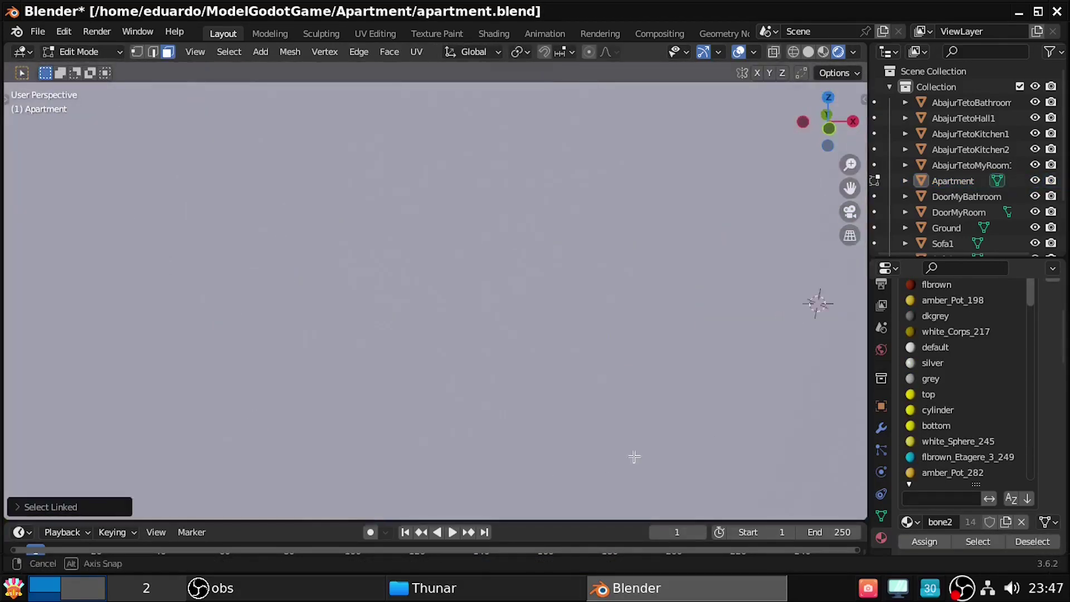
middle_click_drag(693, 350, 523, 353)
Separate the bed into an object named BedMyRoom, isolate it, and edit its mesh
key("p")
left_click(523, 353)
key("Tab")
key("F2")
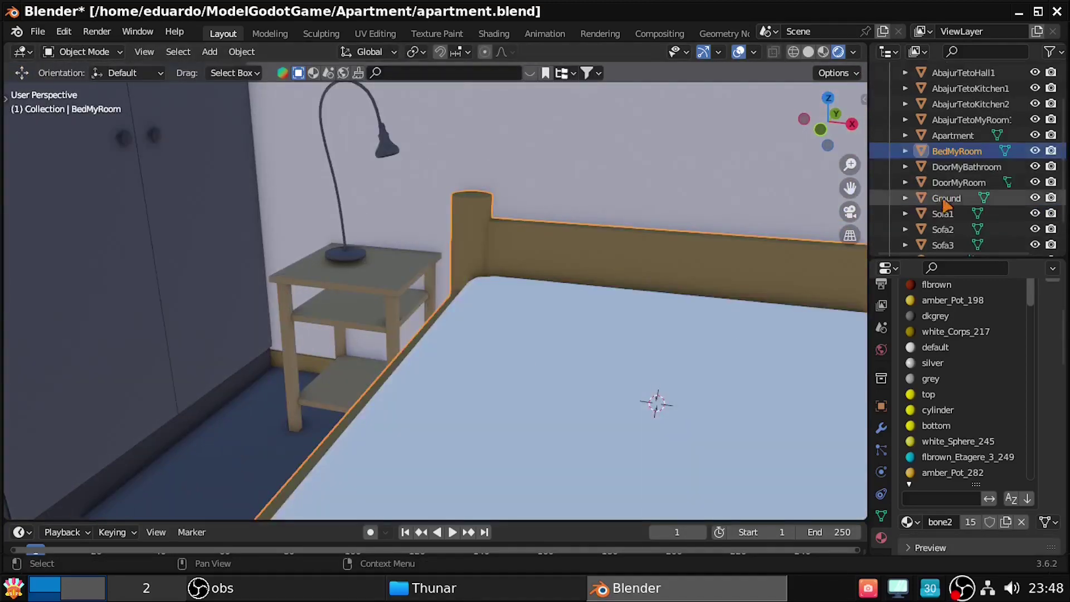
key("KP_Divide")
mouse_move(579, 340)
middle_mouse_down()
mouse_move(667, 349)
mouse_move(193, 271)
mouse_move(422, 192)
middle_mouse_up()
key("Tab")
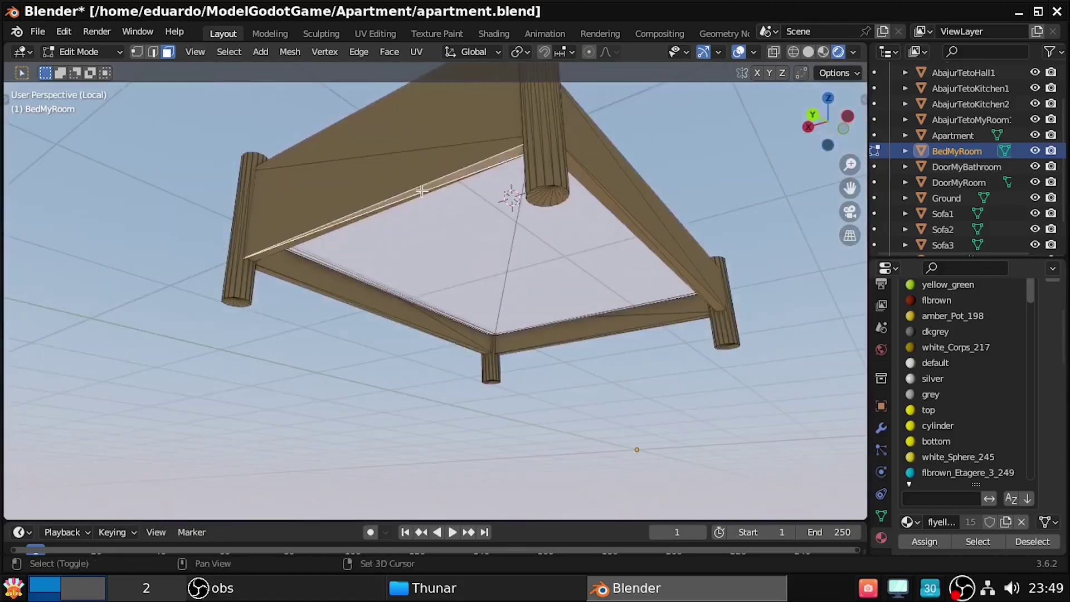
Set BedMyRoom's origin to the 3D cursor and view the bed from above
key("1")
middle_click_drag(523, 262, 451, 141)
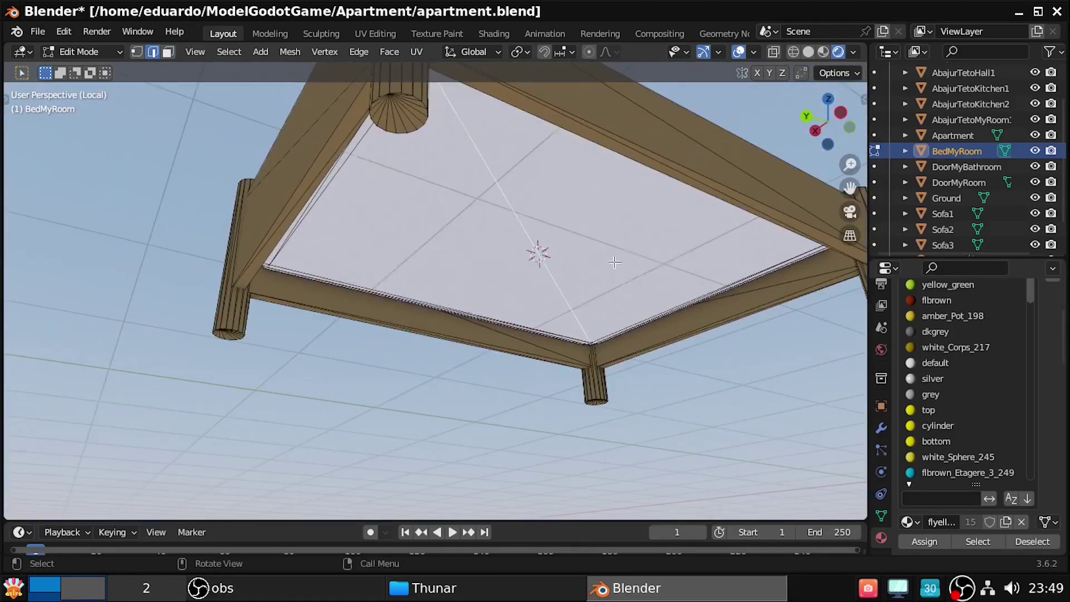
key("Tab")
right_click(501, 254)
left_click(636, 288)
key("Tab")
key("KP_1")
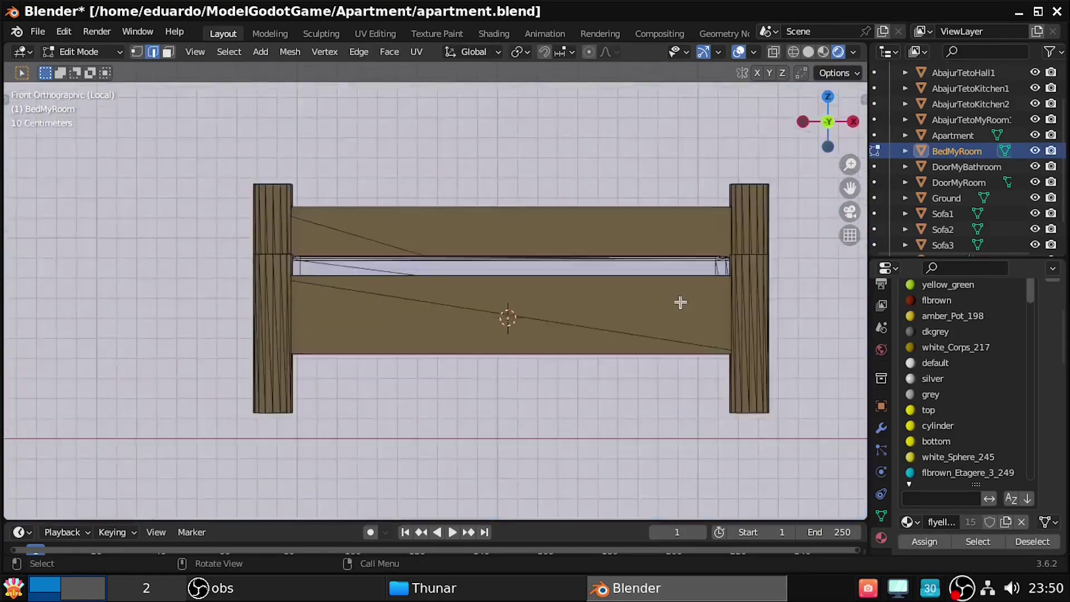
key("KP_7")
middle_click_drag(598, 354, 636, 315)
key("KP_7")
Add an ico sphere on the bed with a blue Travesseiro material
key("shift+a")
left_click(618, 334)
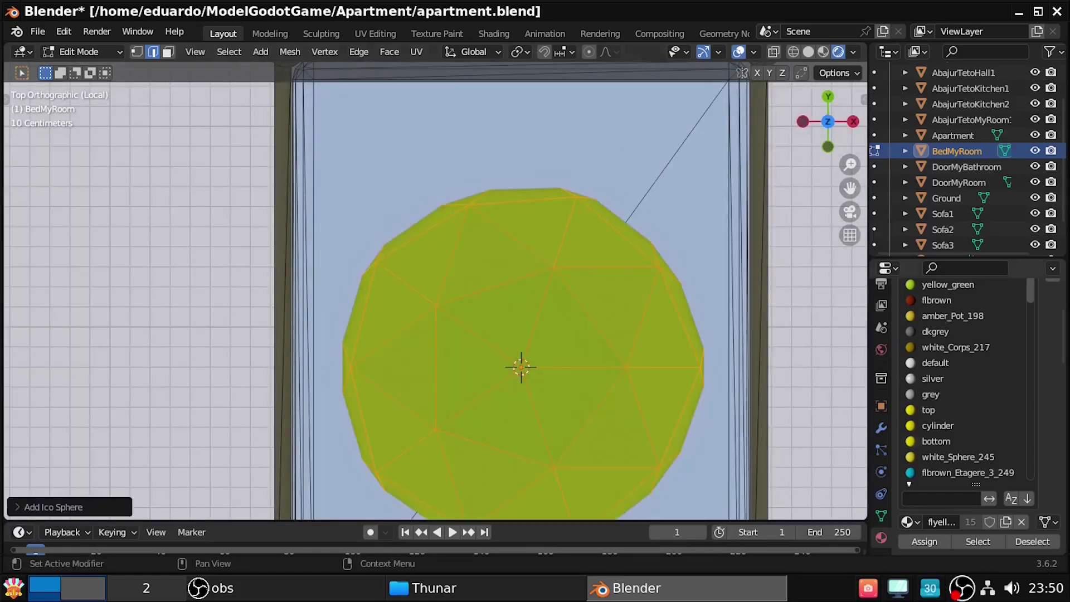
scroll(1057, 328, "up", 8)
type("Tray")
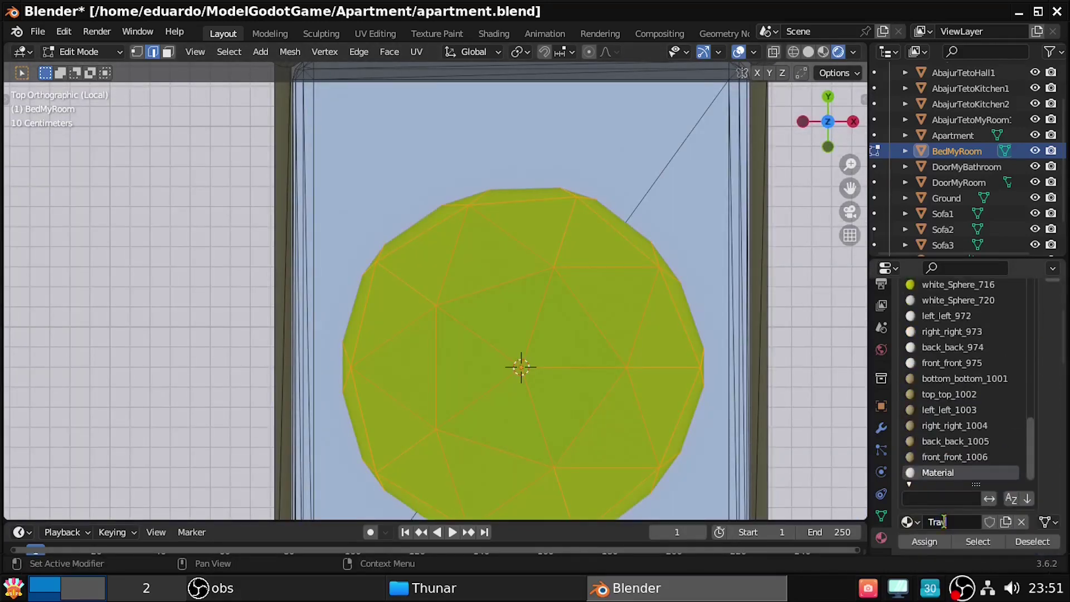
key("Return")
middle_click_drag(613, 278, 613, 239)
left_click(1007, 425)
left_click(979, 222)
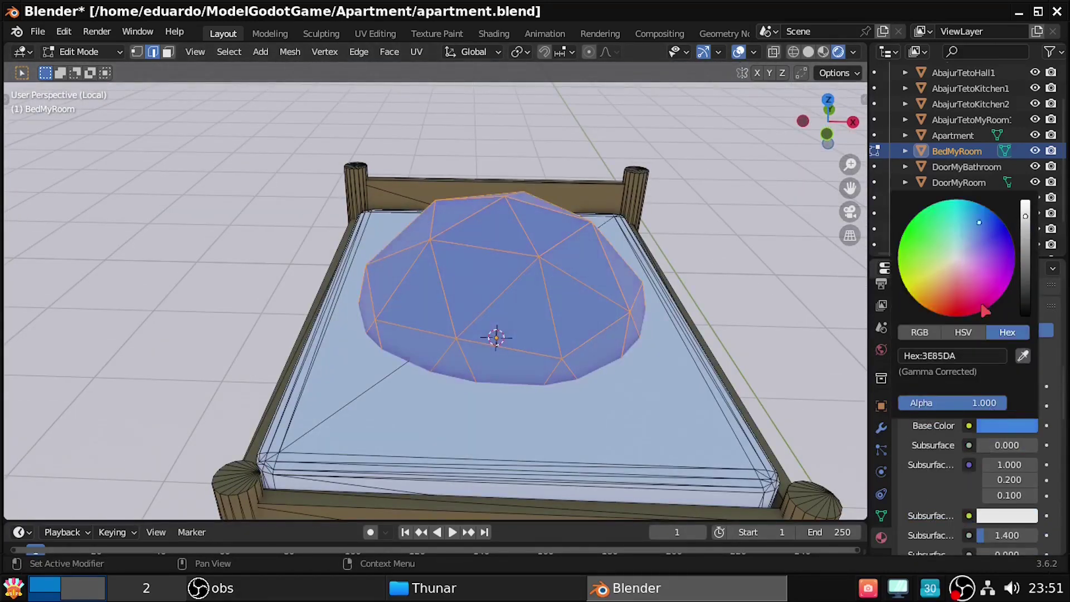
Raise the sphere above the mattress and flatten it to 0.55 on Z
key("Tab")
key("Tab")
key("g")
key("z")
left_click(628, 220)
key("KP_1")
key("s")
key("z")
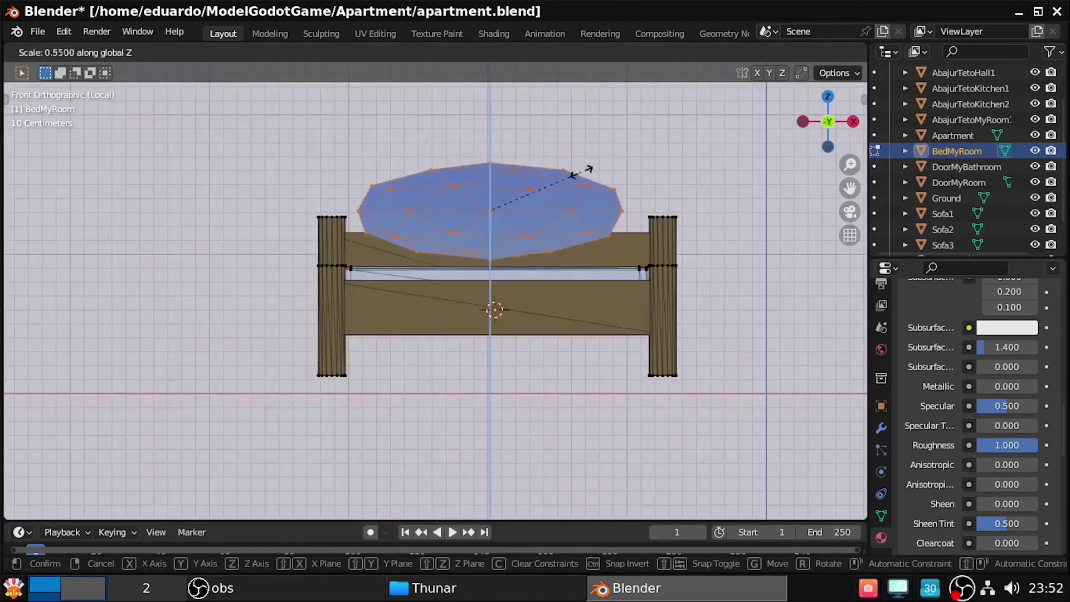
left_click(579, 172)
key("KP_7")
middle_click_drag(527, 363, 523, 373)
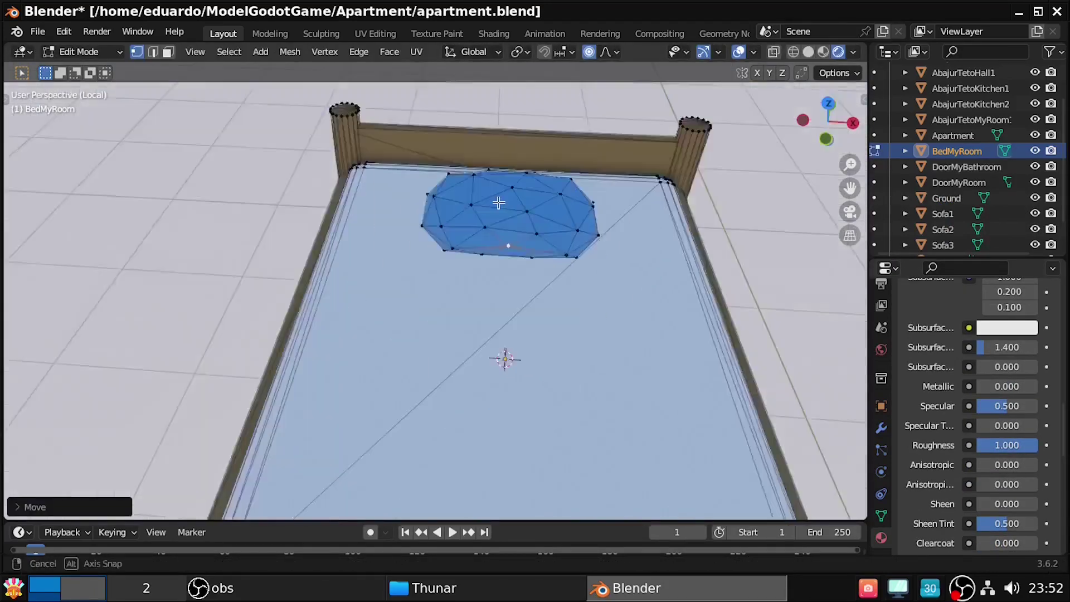
Shape the pillow outline and move it toward the headboard
key("g")
mouse_move(542, 326)
middle_mouse_down()
mouse_move(533, 174)
mouse_move(502, 279)
mouse_move(364, 329)
middle_mouse_up()
key("KP_1")
key("g")
key("Tab")
key("Tab")
key("KP_7")
key("g")
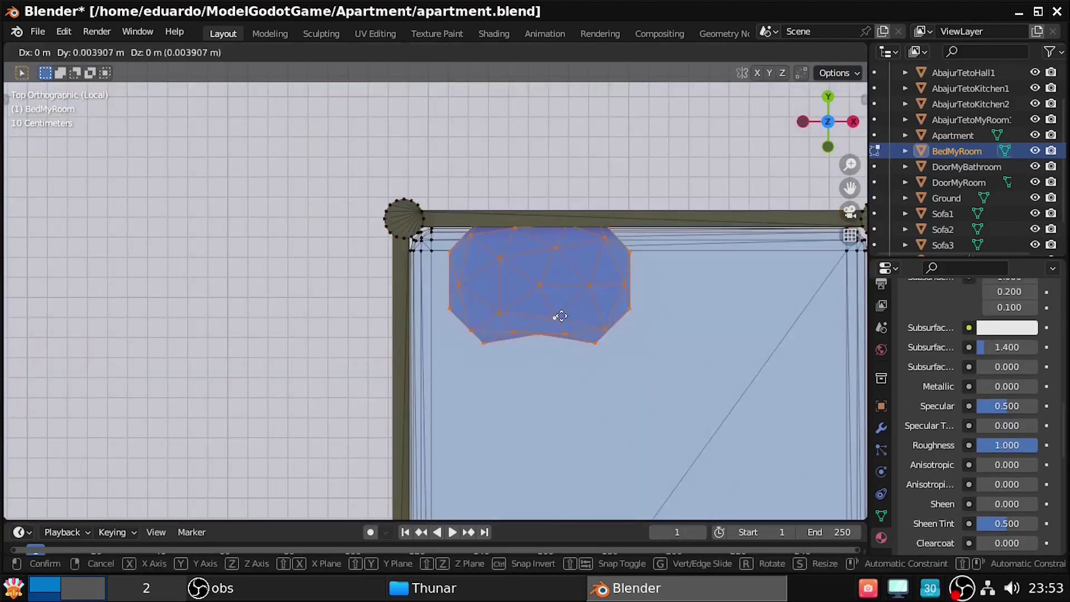
middle_click_drag(495, 296, 580, 434)
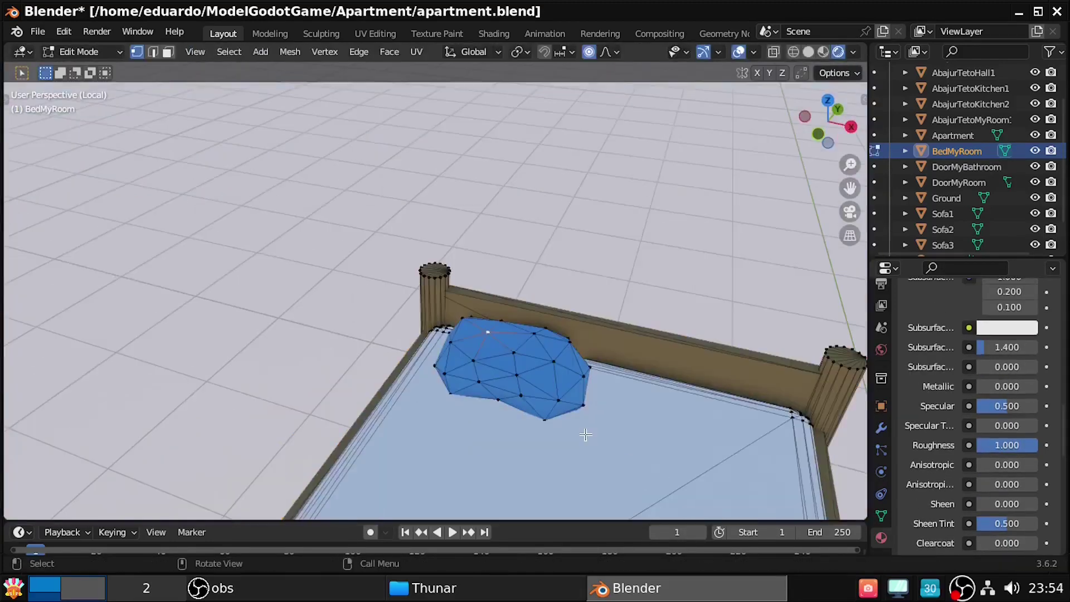
Duplicate the pillow and place the copy beside the first one
key("KP_7")
key("ctrl+l")
key("shift+d")
left_click(700, 294)
scroll(680, 266, "up", 2)
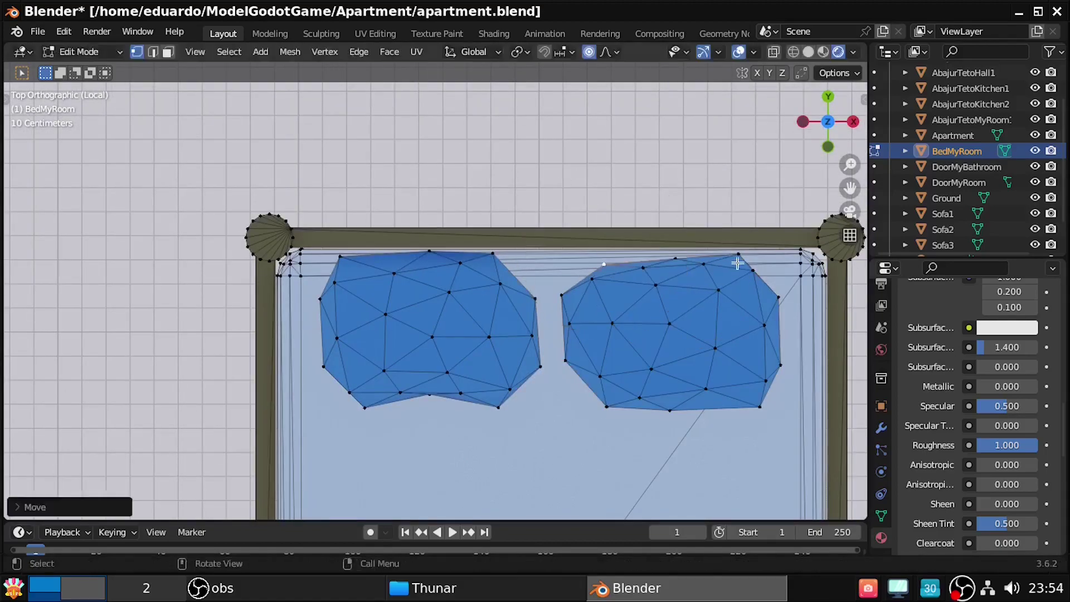
key("Tab")
mouse_move(620, 357)
middle_mouse_down()
mouse_move(717, 253)
mouse_move(564, 363)
middle_mouse_up()
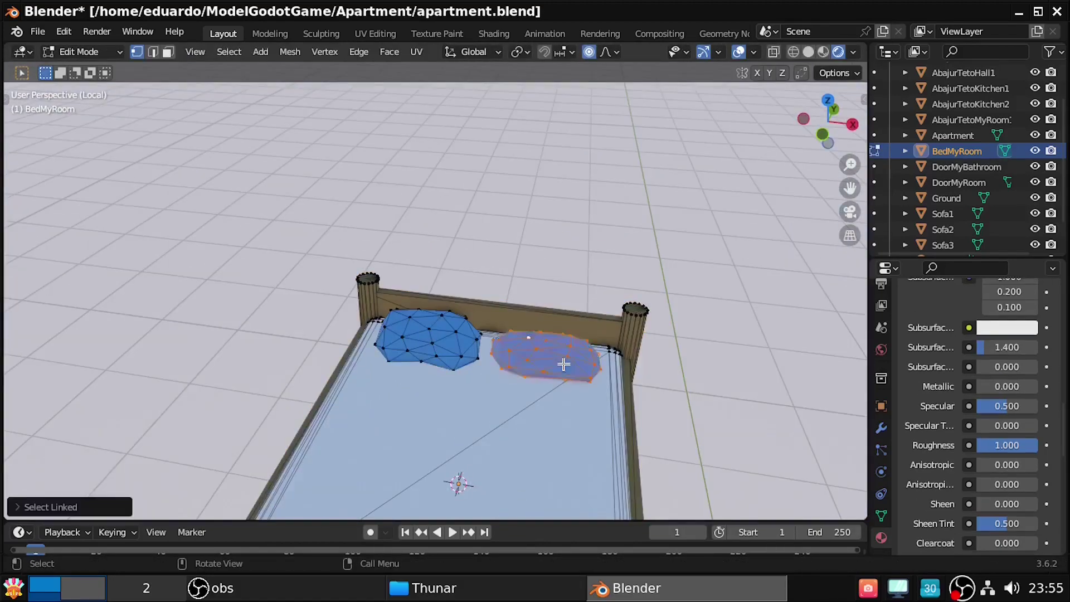
Assign the Travesseiro material to both pillows
key("r")
key("Escape")
mouse_move(506, 275)
middle_mouse_down()
mouse_move(526, 361)
mouse_move(563, 386)
middle_mouse_up()
key("Tab")
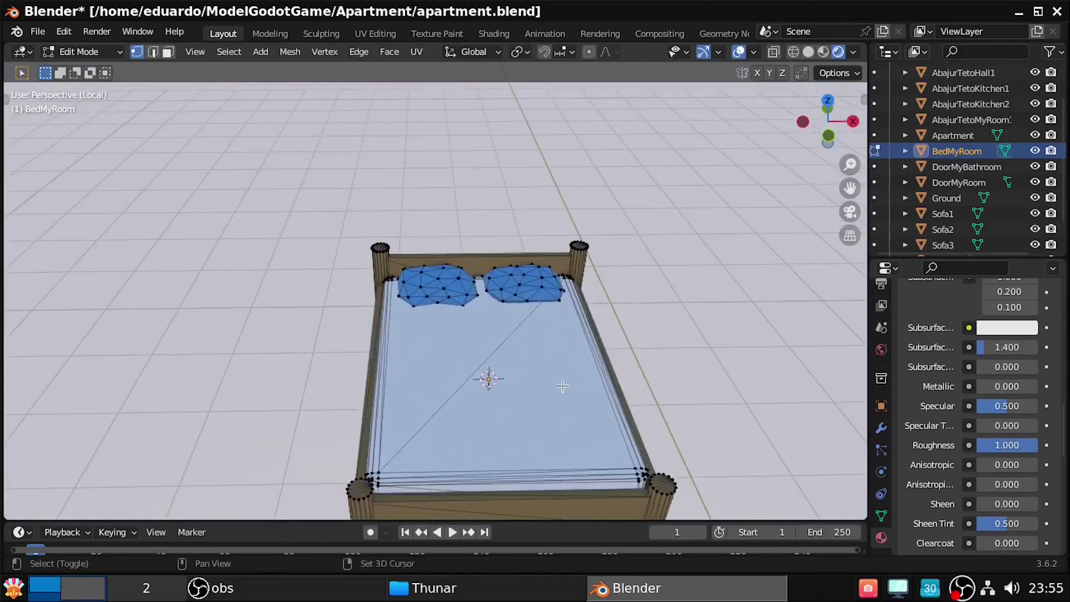
scroll(932, 379, "up", 10)
left_click(925, 479)
key("KP_1")
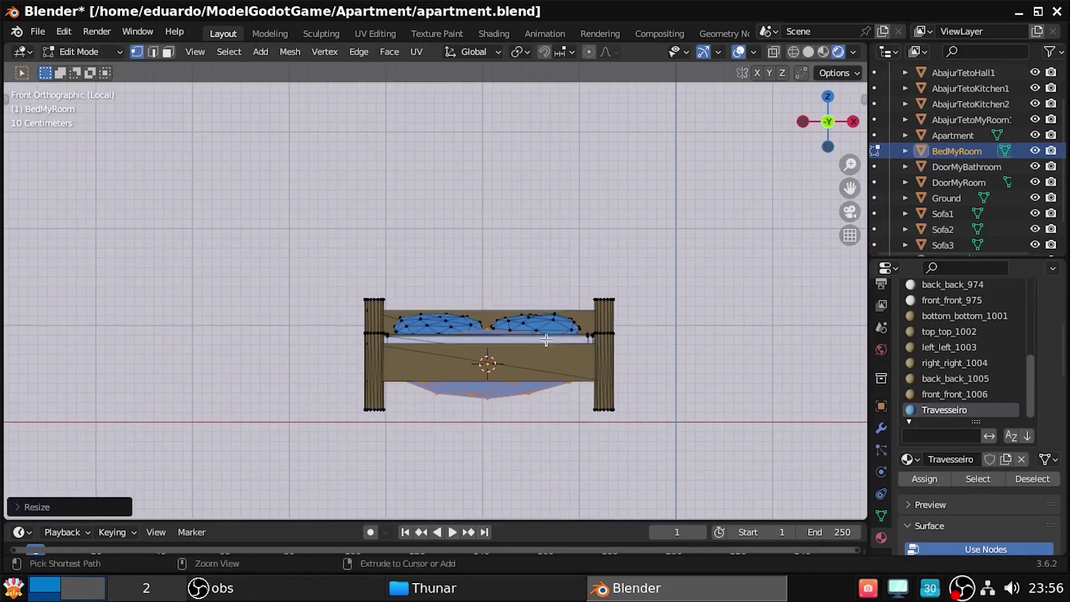
Turn on smooth proportional editing and browse the vertex and edge menus for the blanket
left_click(588, 51)
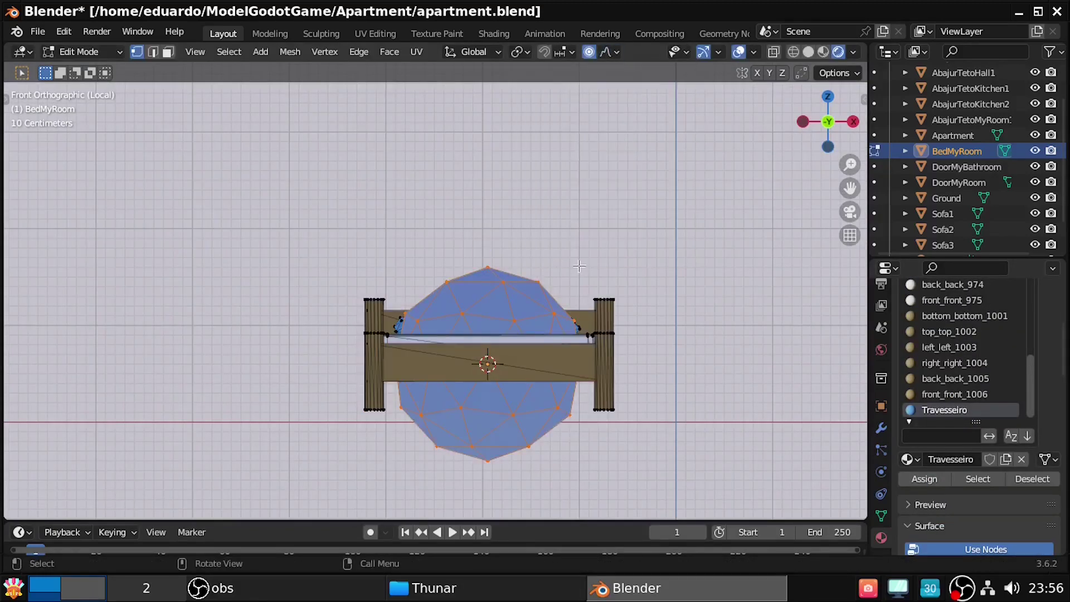
right_click(510, 294)
key("Escape")
key("ctrl+e")
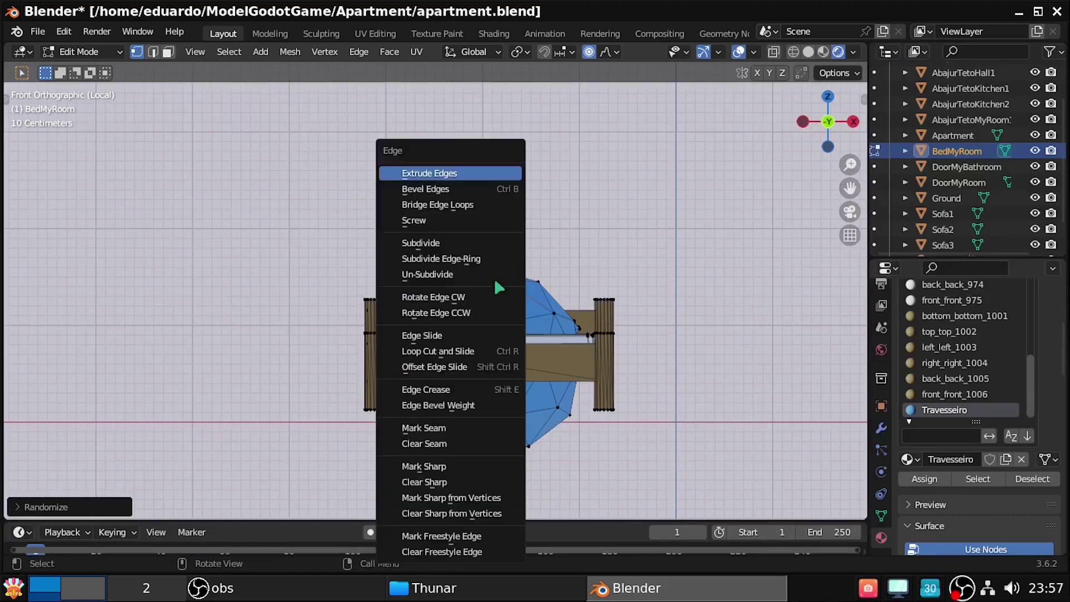
left_click(864, 100)
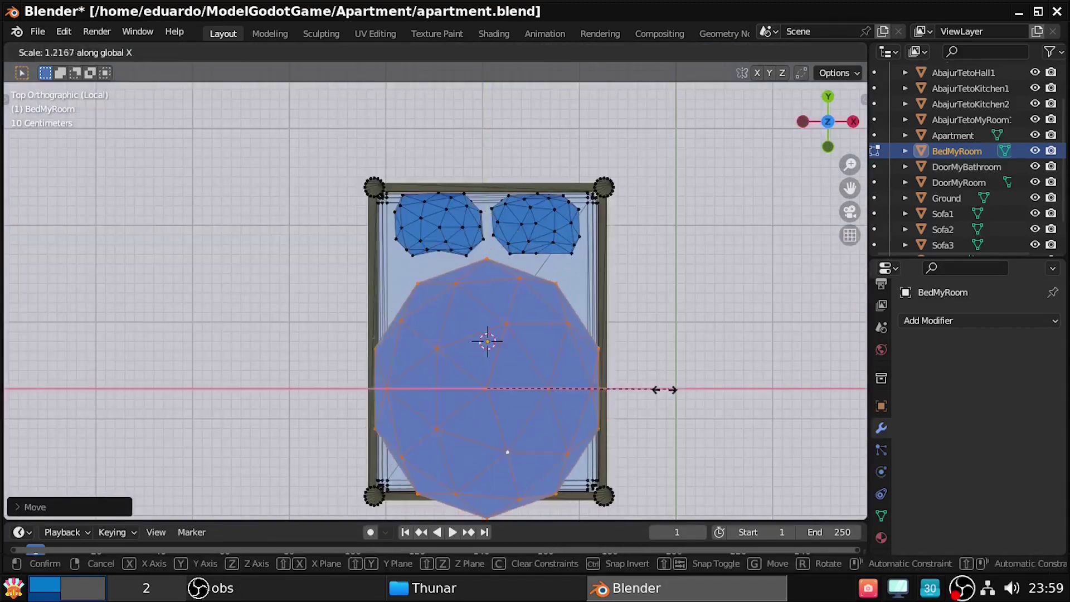
key("Escape")
Separate the blanket as BedMyRoomCoberta and widen it about 1.44 times sideways
key("p")
left_click(539, 363)
key("Tab")
double_click(982, 150)
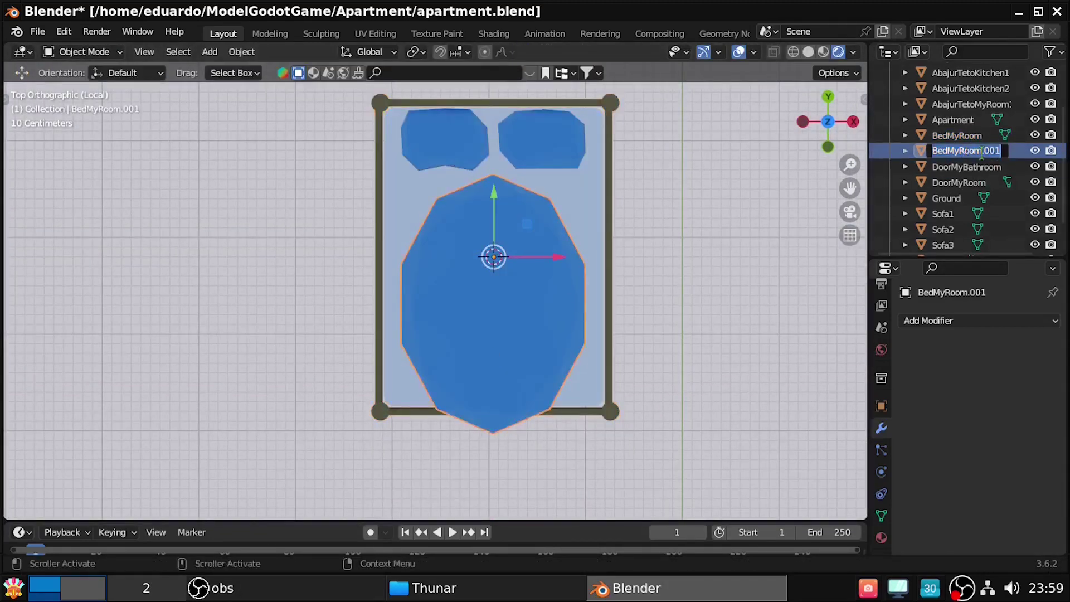
key("ctrl+z")
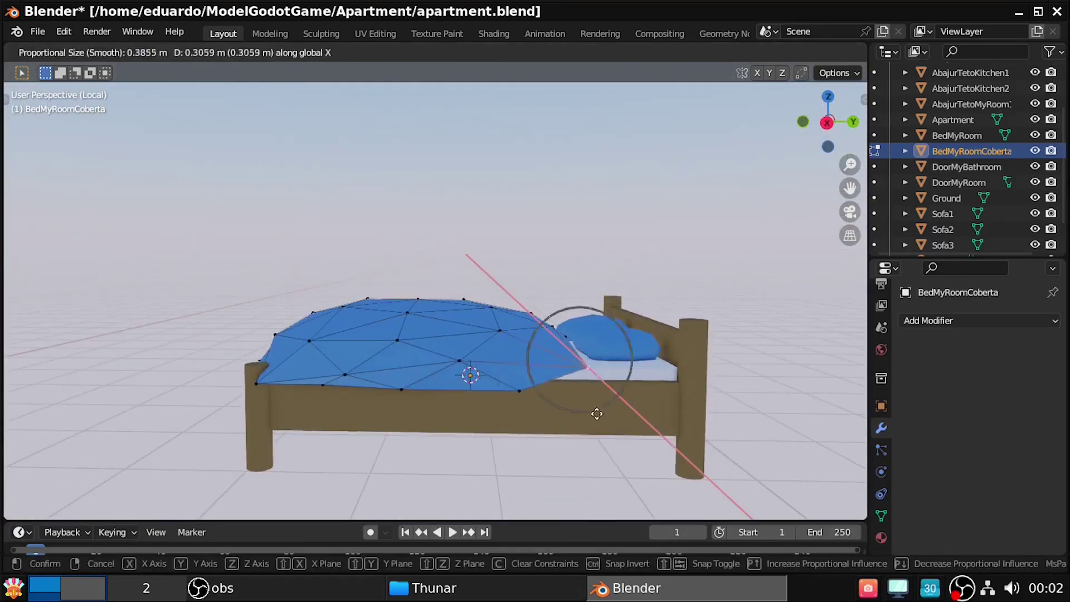
left_click(597, 413)
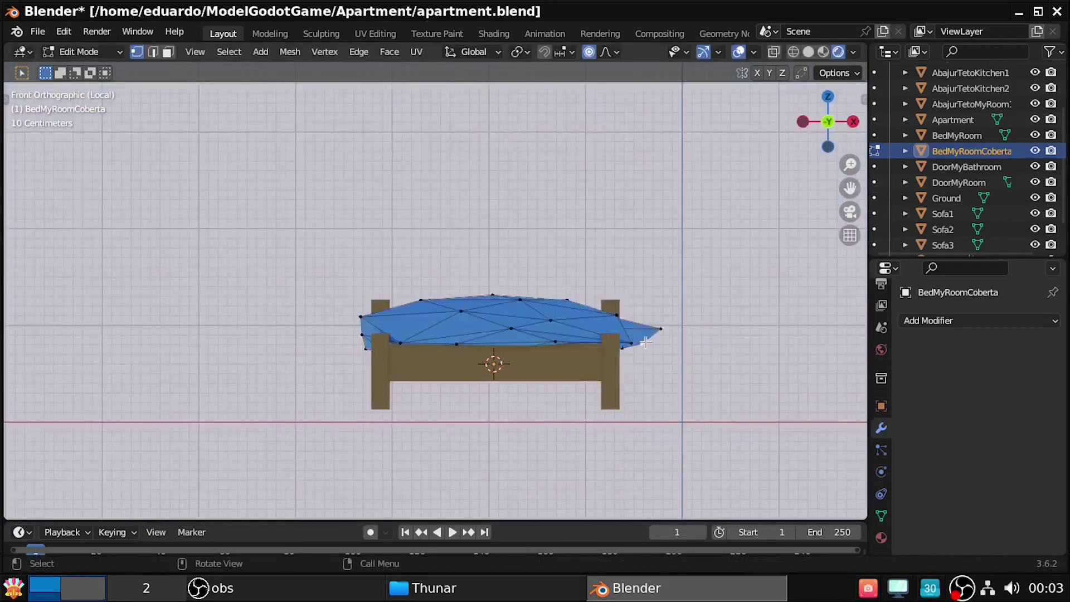
Adjust blanket vertices with proportional falloff from top and front views
middle_click_drag(596, 413, 466, 370)
middle_click_drag(366, 365, 769, 55)
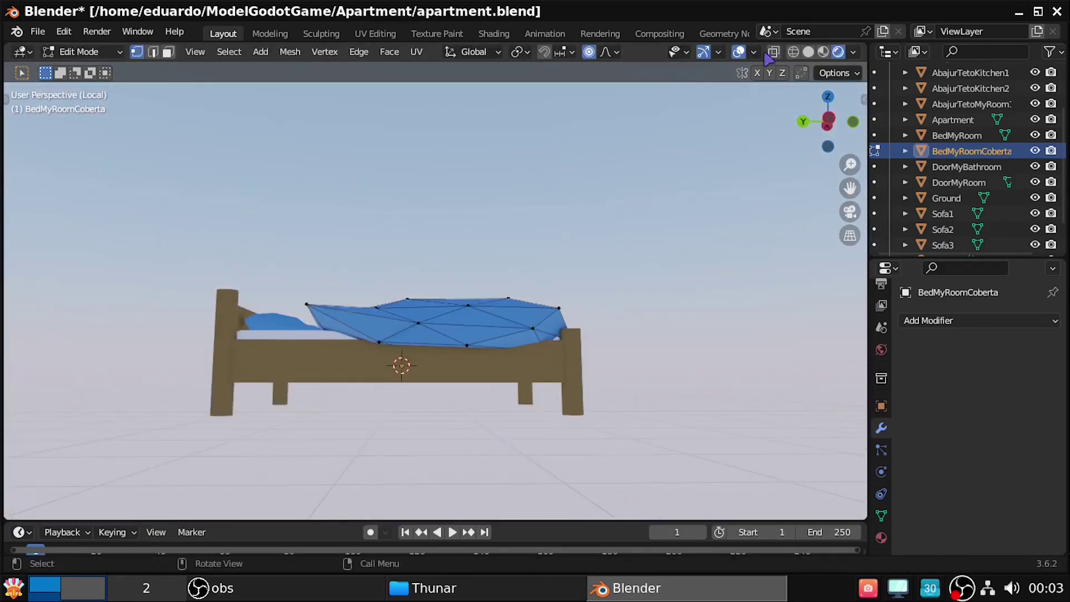
key("KP_7")
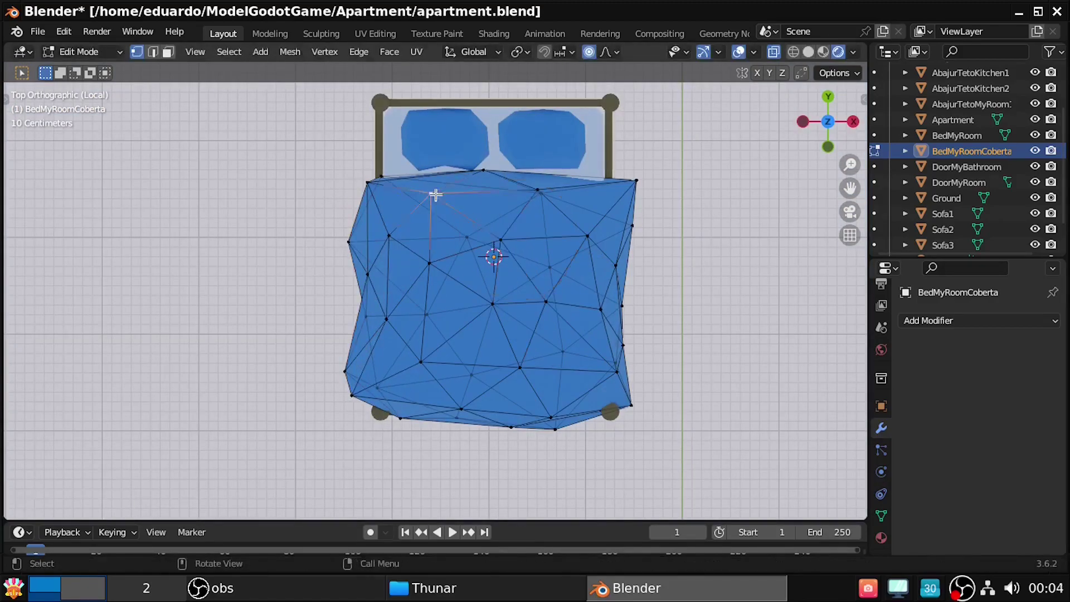
left_click(604, 172)
middle_click_drag(603, 171, 539, 312)
key("KP_1")
left_click(492, 297)
key("g")
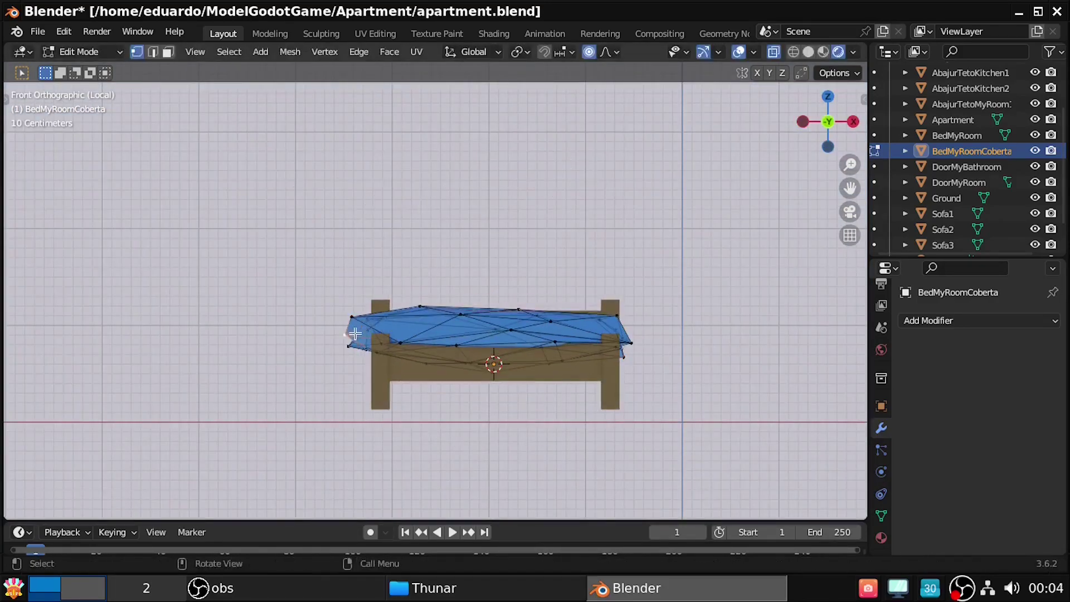
middle_click_drag(363, 354, 277, 370)
key("g")
left_click(425, 342)
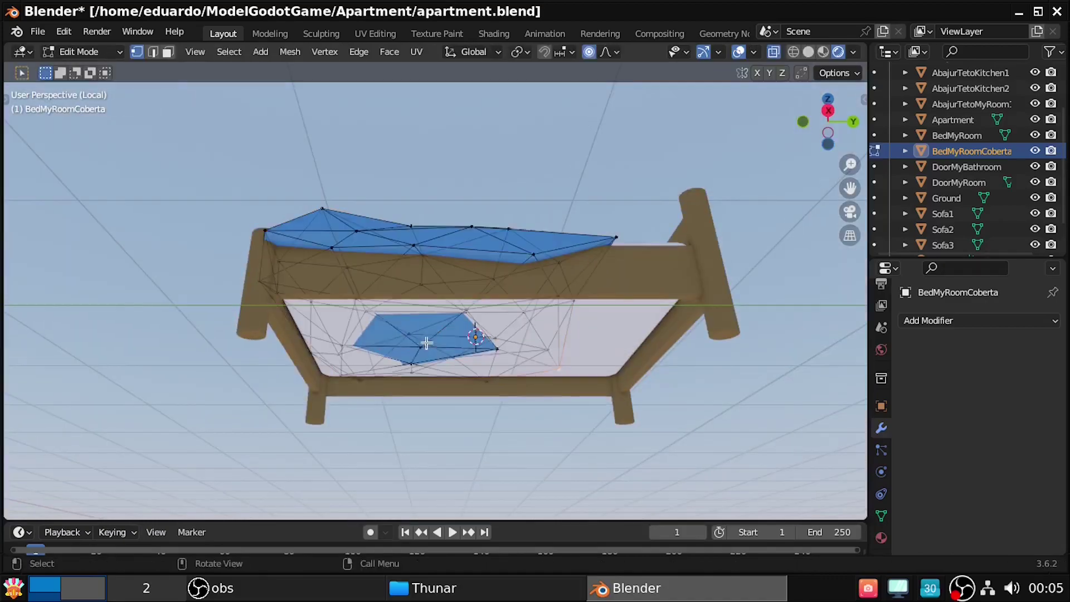
mouse_move(425, 342)
middle_mouse_down()
mouse_move(547, 410)
mouse_move(452, 387)
mouse_move(199, 382)
mouse_move(490, 438)
middle_mouse_up()
Return to Object Mode, select the bed frame, and leave the isolated view
key("Tab")
left_click(490, 437)
key("Tab")
middle_click_drag(568, 352, 487, 375)
key("ctrl+s")
Select and isolate the blue blanket, then pick vertices along its edge
key("Tab")
key("KP_Divide")
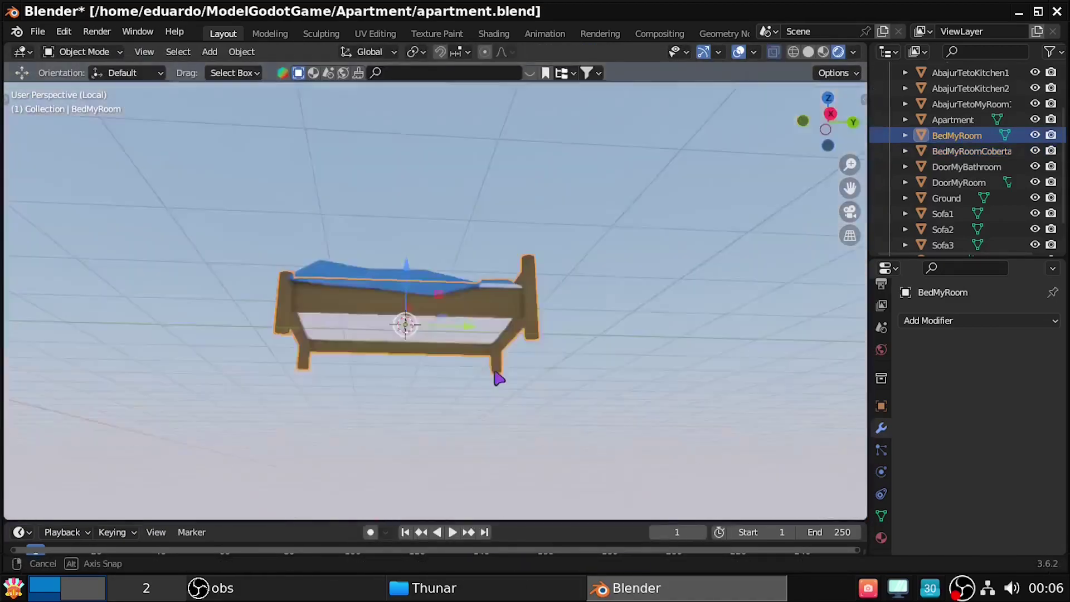
left_click(497, 387)
key("KP_Decimal")
left_click(473, 321, "shift")
key("KP_Divide")
middle_click_drag(472, 322, 430, 304)
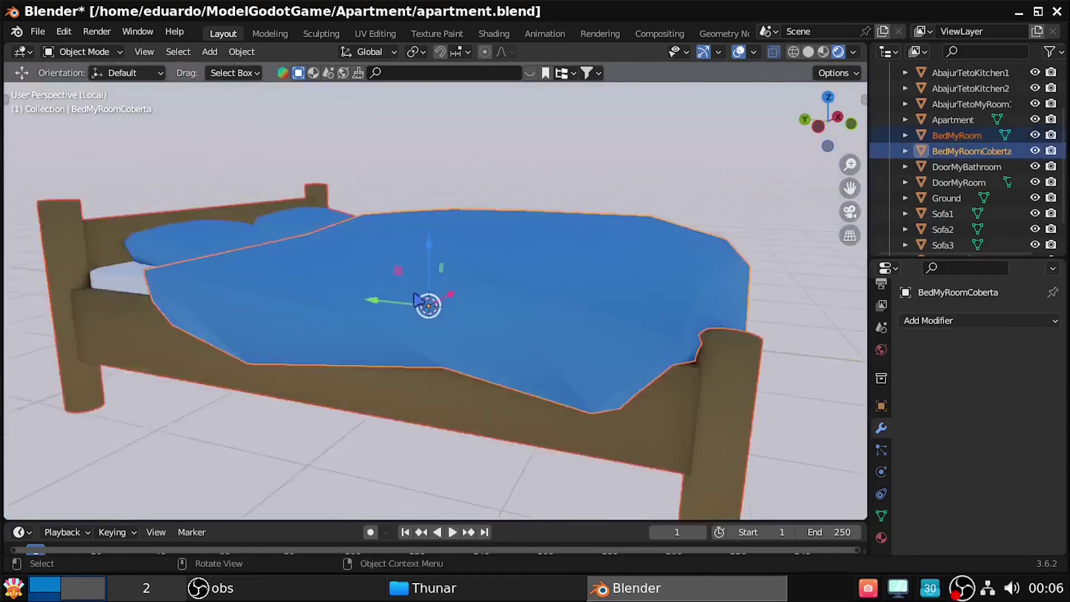
Push the blanket's edge vertices down over the bed side
key("Tab")
key("g")
mouse_move(437, 403)
middle_mouse_down()
mouse_move(384, 293)
mouse_move(340, 325)
middle_mouse_up()
left_click(384, 293)
scroll(340, 325, "down", 10)
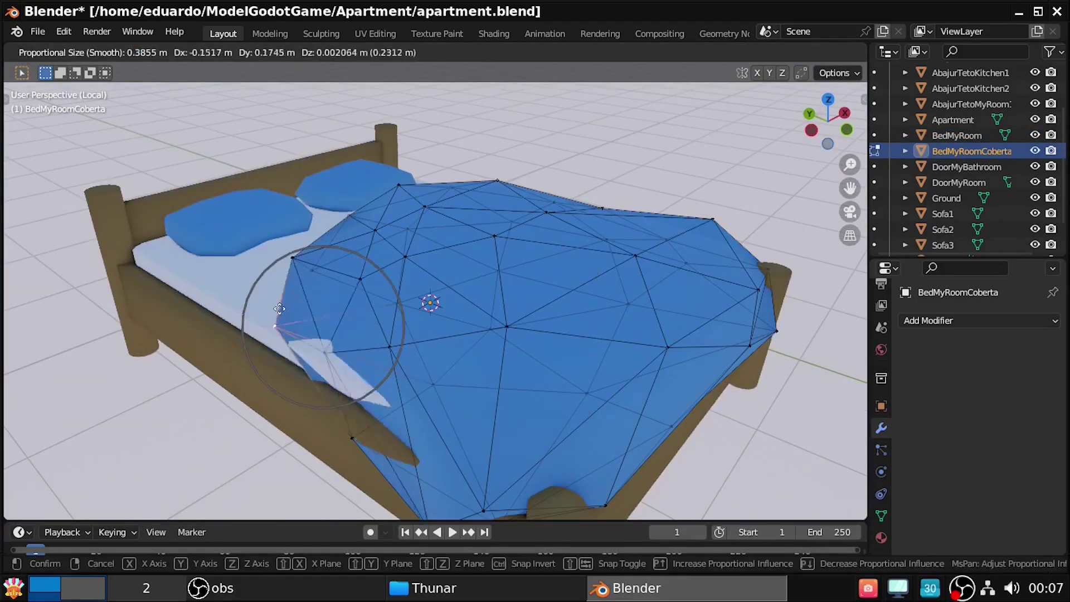
mouse_move(375, 360)
middle_mouse_down()
mouse_move(600, 289)
mouse_move(485, 342)
mouse_move(511, 447)
mouse_move(376, 289)
middle_mouse_up()
key("z")
key("Escape")
Move more blanket vertices down with an axis constraint, cancelling a stray move
middle_click_drag(411, 437, 471, 443)
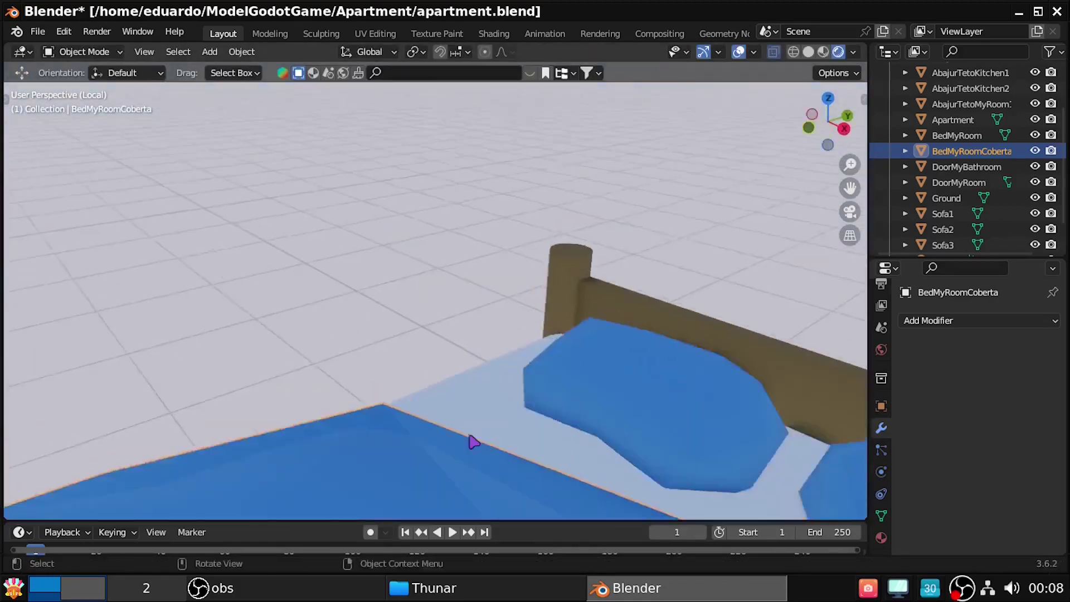
key("Tab")
key("g")
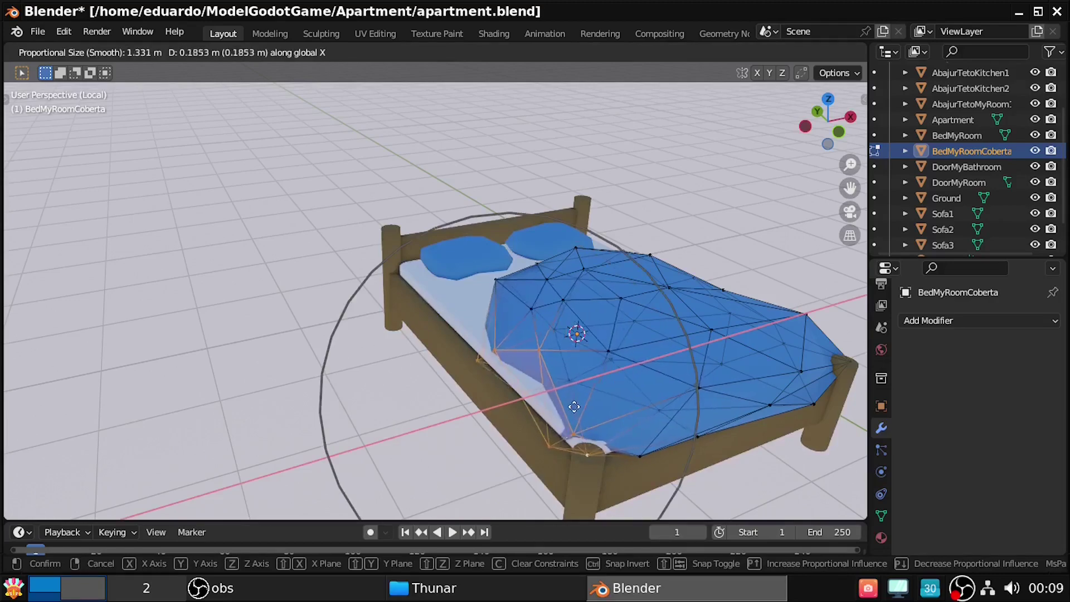
left_click(556, 384)
mouse_move(555, 383)
middle_mouse_down()
mouse_move(474, 334)
mouse_move(461, 314)
mouse_move(437, 335)
mouse_move(446, 396)
mouse_move(558, 312)
middle_mouse_up()
key("g")
key("Escape")
Drape the blanket corner over the bed side along X and save
key("Tab")
key("Tab")
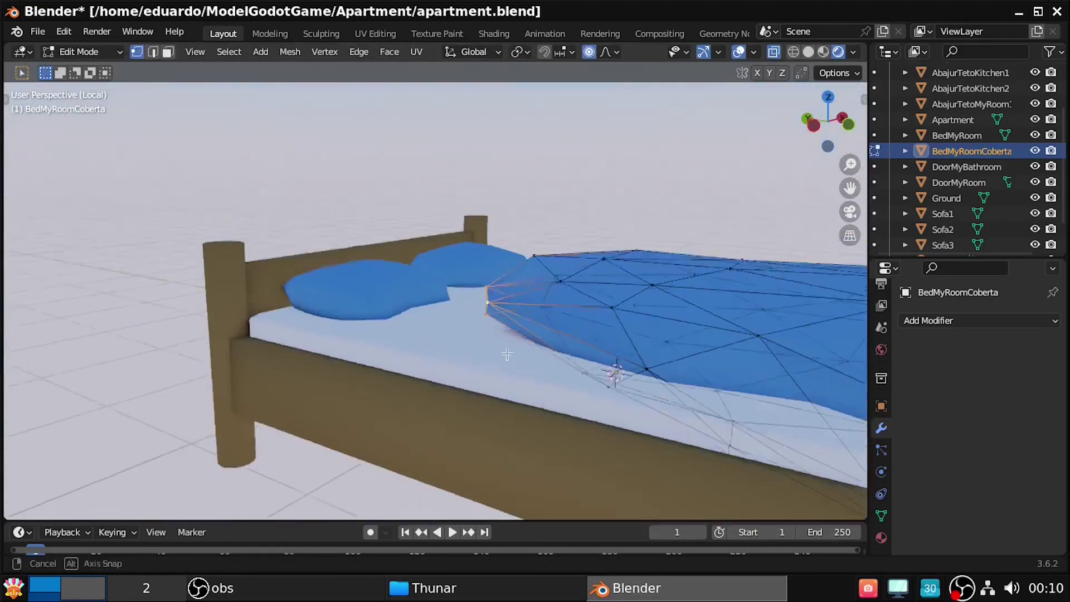
key("g")
key("x")
key("Escape")
key("Tab")
middle_click_drag(580, 418, 640, 412)
scroll(639, 412, "down", 4)
key("ctrl+s")
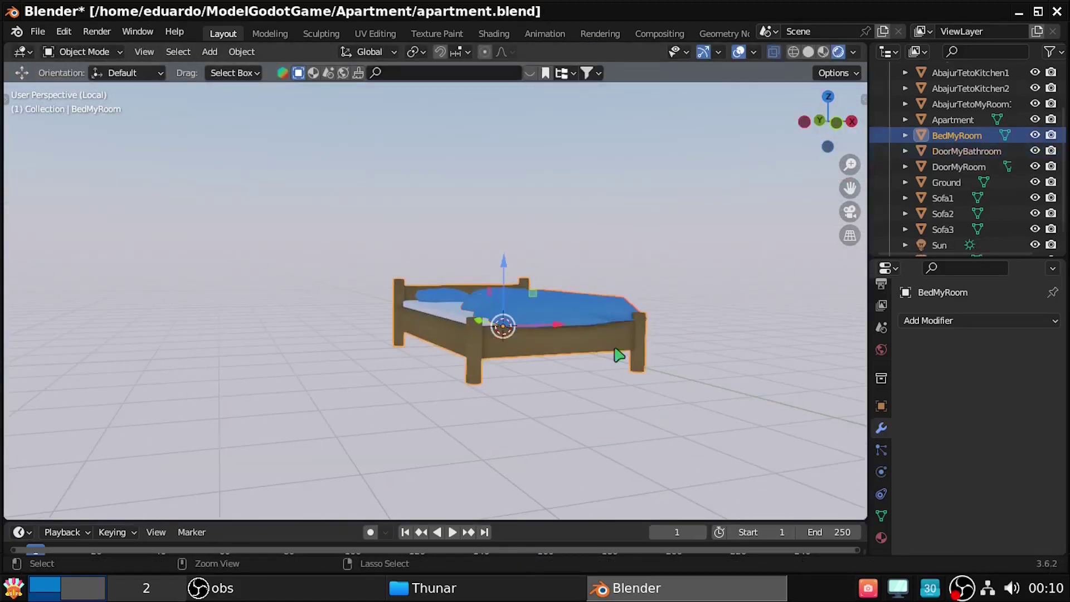
Leave the isolated bed view for the whole scene and save the file
scroll(619, 356, "up", 4)
middle_click_drag(619, 355, 602, 413)
key("KP_Divide")
scroll(725, 425, "up", 5)
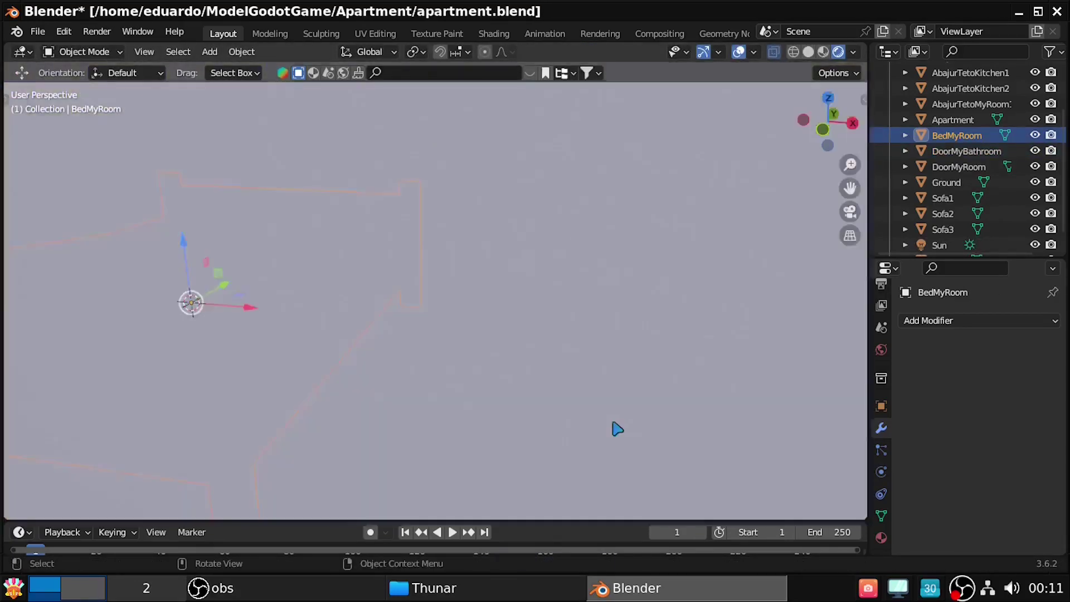
scroll(618, 429, "down", 3)
scroll(652, 389, "down", 5)
key("ctrl+s")
Orbit from the bedroom past the kitchen to the front door
scroll(647, 434, "up", 6)
middle_click_drag(621, 435, 586, 420)
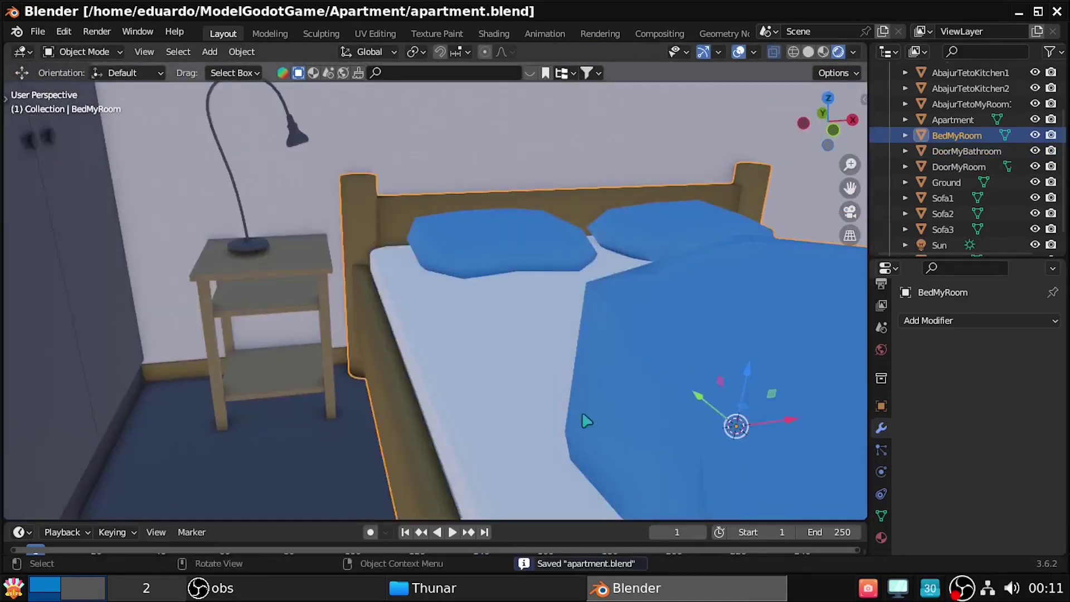
scroll(585, 421, "down", 5)
mouse_move(412, 277)
middle_mouse_down()
mouse_move(643, 377)
mouse_move(110, 257)
middle_mouse_up()
scroll(311, 296, "down", 3)
middle_click_drag(311, 296, 569, 232)
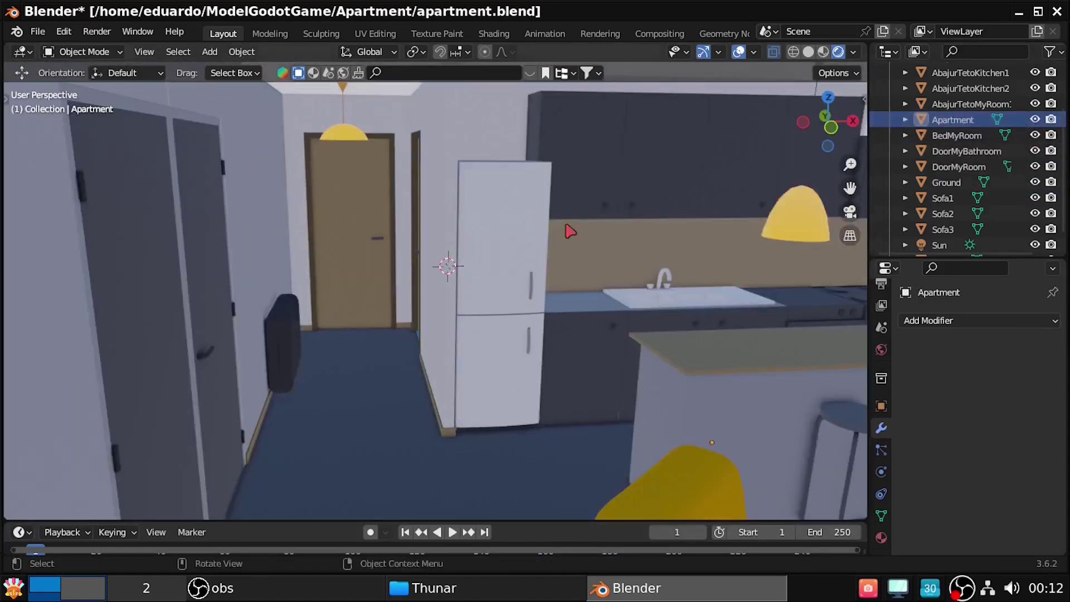
mouse_move(358, 337)
middle_mouse_down()
mouse_move(326, 348)
mouse_move(258, 267)
mouse_move(275, 263)
middle_mouse_up()
In Apartment's Edit Mode with X-ray on, select all linked front-door geometry
key("Tab")
key("alt+z")
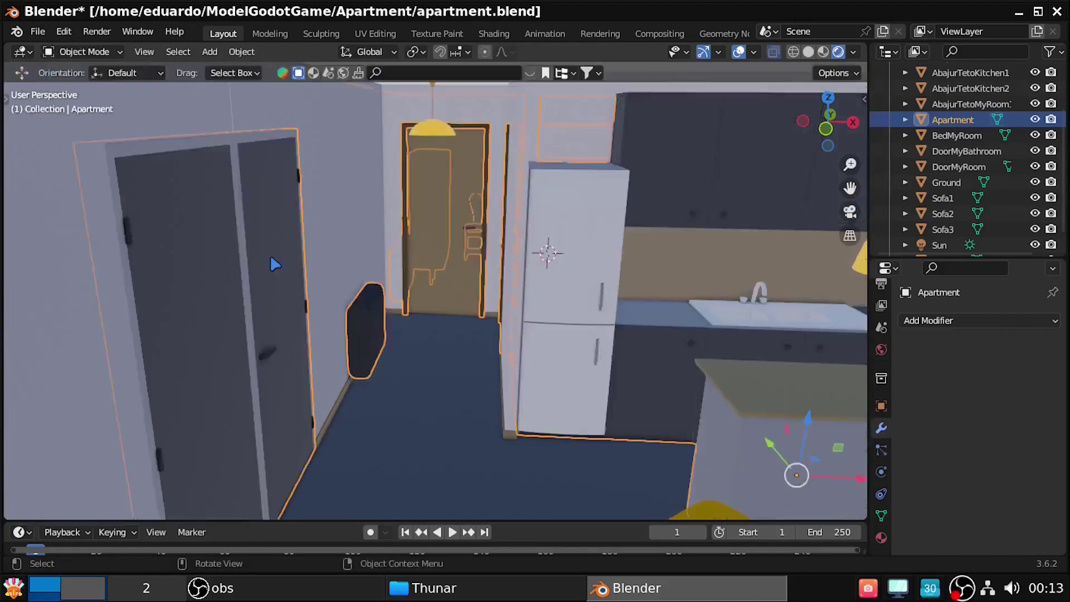
key("l")
mouse_move(129, 231)
middle_mouse_down()
mouse_move(258, 377)
mouse_move(707, 341)
middle_mouse_up()
Separate the front door geometry from the apartment mesh into its own object
key("alt+z")
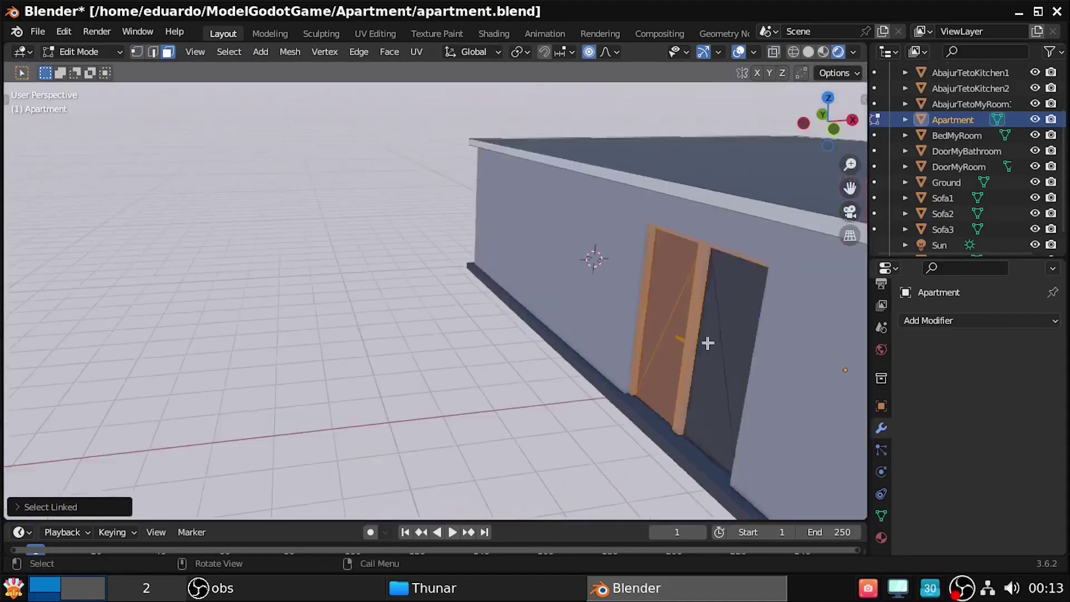
key("g")
left_click(559, 237)
middle_click_drag(559, 237, 405, 331)
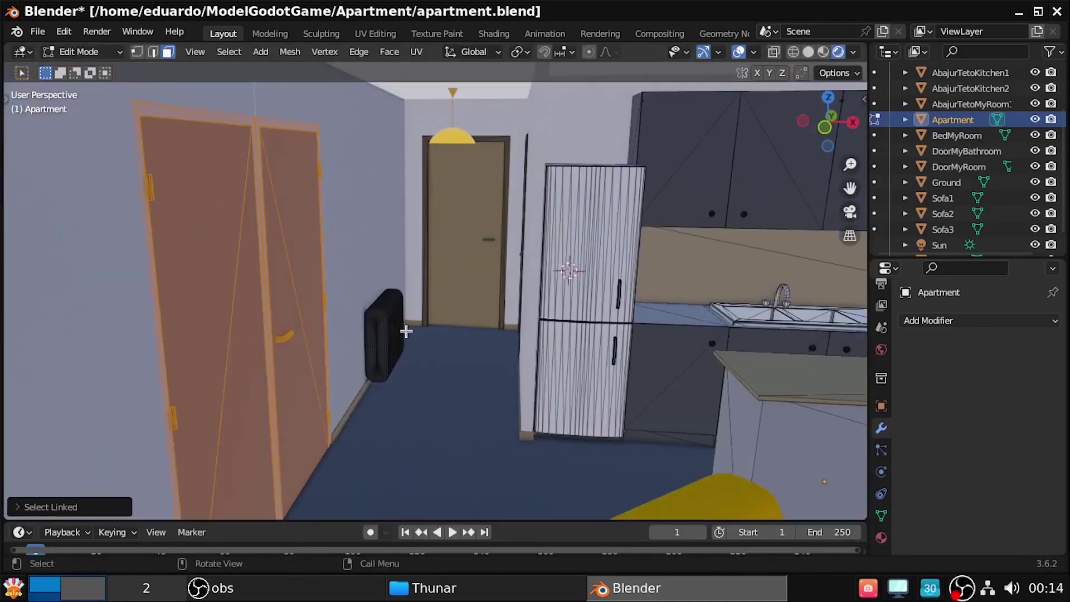
left_click(398, 322)
key("Tab")
Rename the new Apartment.001 object to DoorFrontAP
double_click(946, 150)
type("DoorFront")
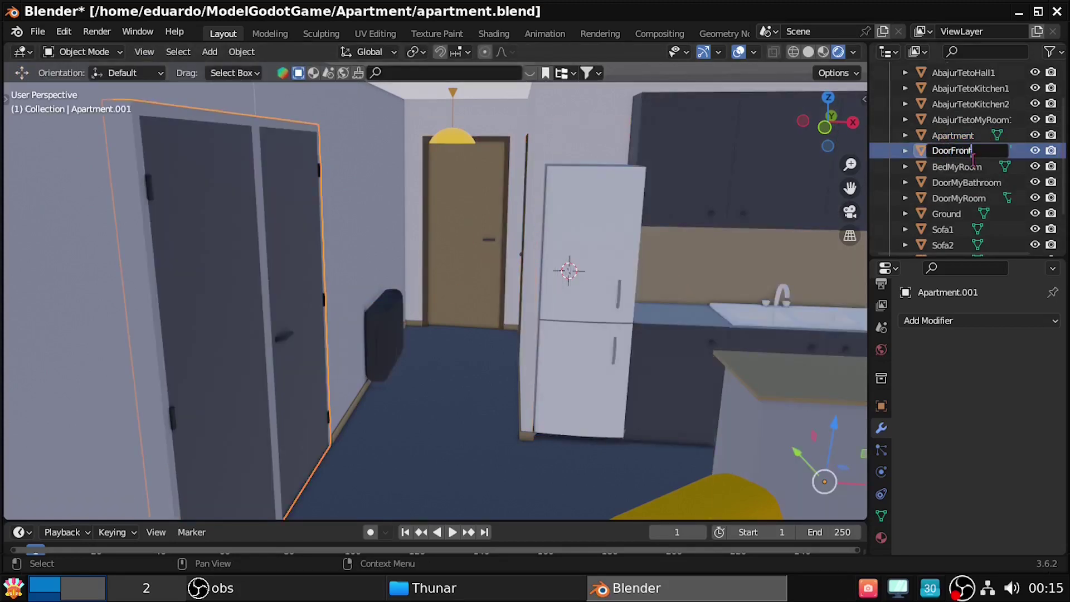
type("AP")
key("Return")
key("Tab")
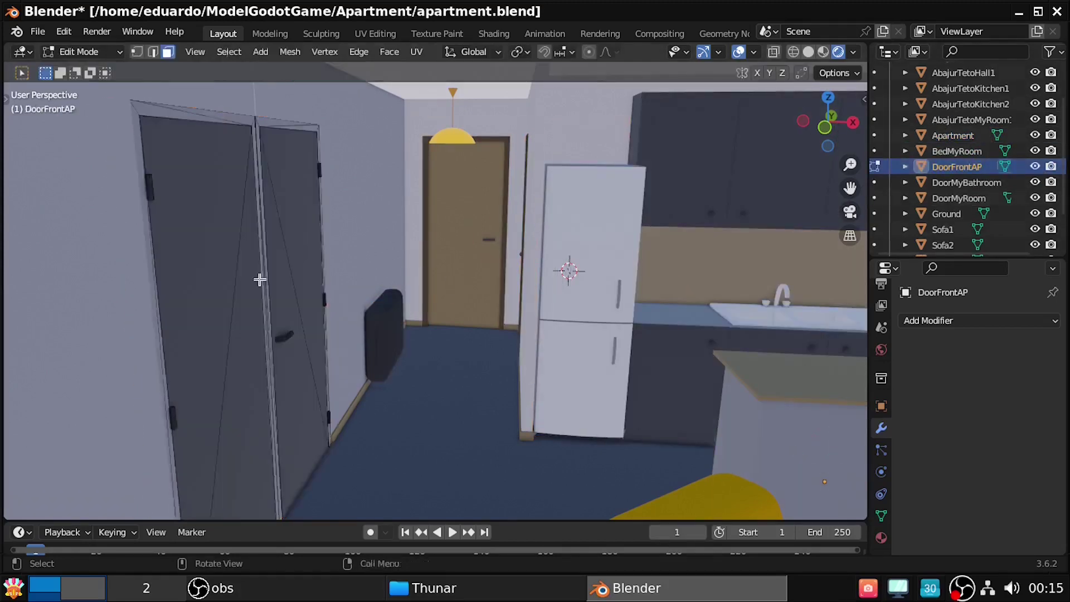
Set DoorFrontAP's origin to its geometry and save the file
mouse_move(258, 279)
middle_mouse_down()
mouse_move(373, 293)
mouse_move(445, 285)
mouse_move(450, 332)
middle_mouse_up()
key("Tab")
right_click(449, 332)
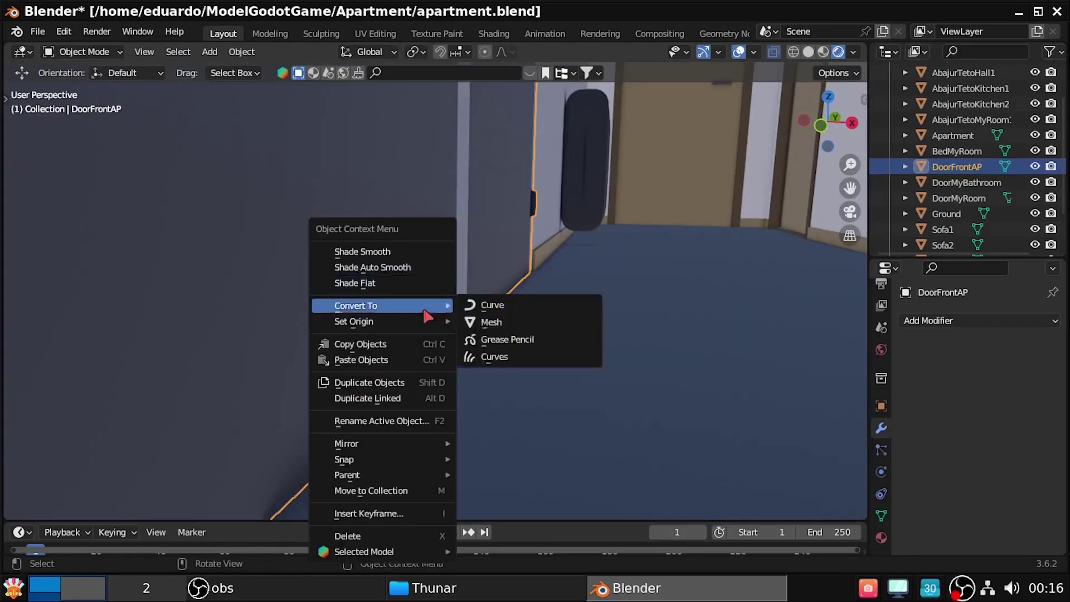
left_click(518, 343)
key("ctrl+s")
Select all objects, apply all transforms, and save the apartment file again
mouse_move(370, 501)
middle_mouse_down()
mouse_move(585, 304)
mouse_move(508, 369)
middle_mouse_up()
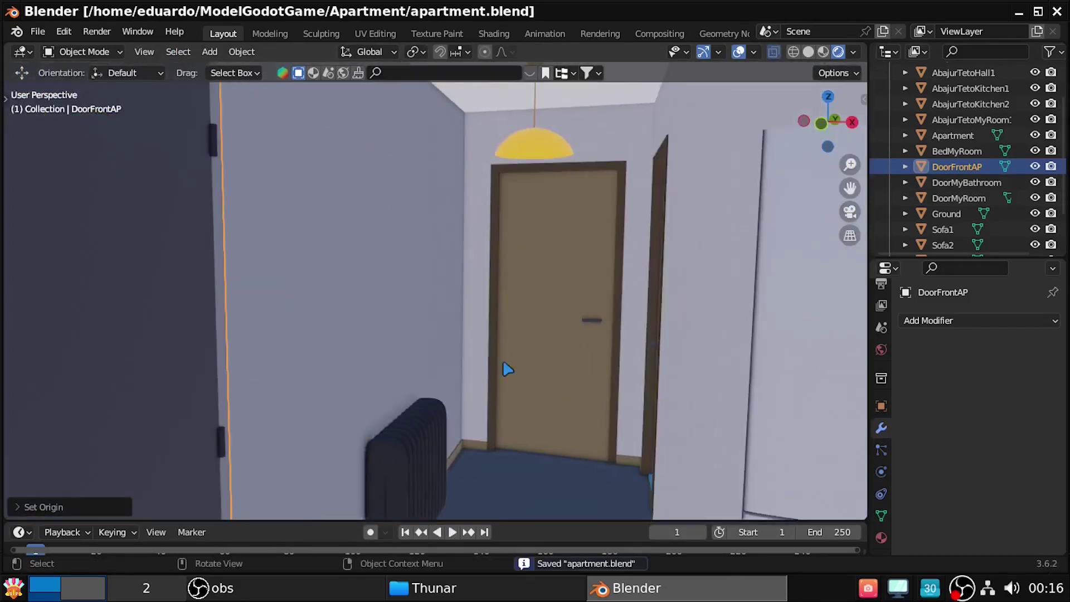
scroll(379, 313, "down", 5)
key("a")
key("n")
key("ctrl+a")
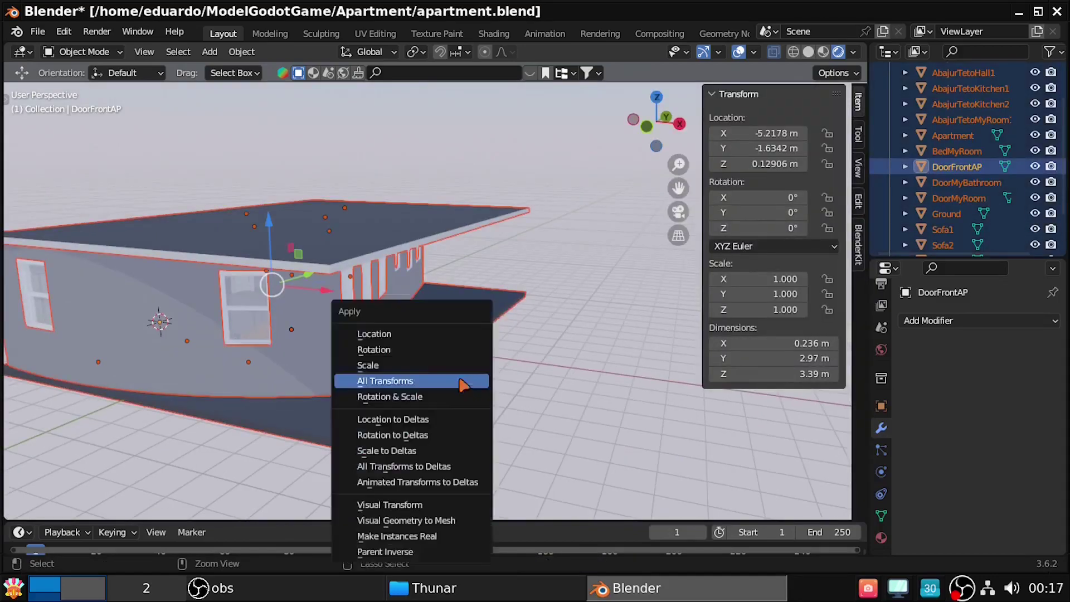
left_click(461, 382)
key("Tab")
key("Tab")
key("n")
key("ctrl+s")
scroll(389, 359, "up", 5)
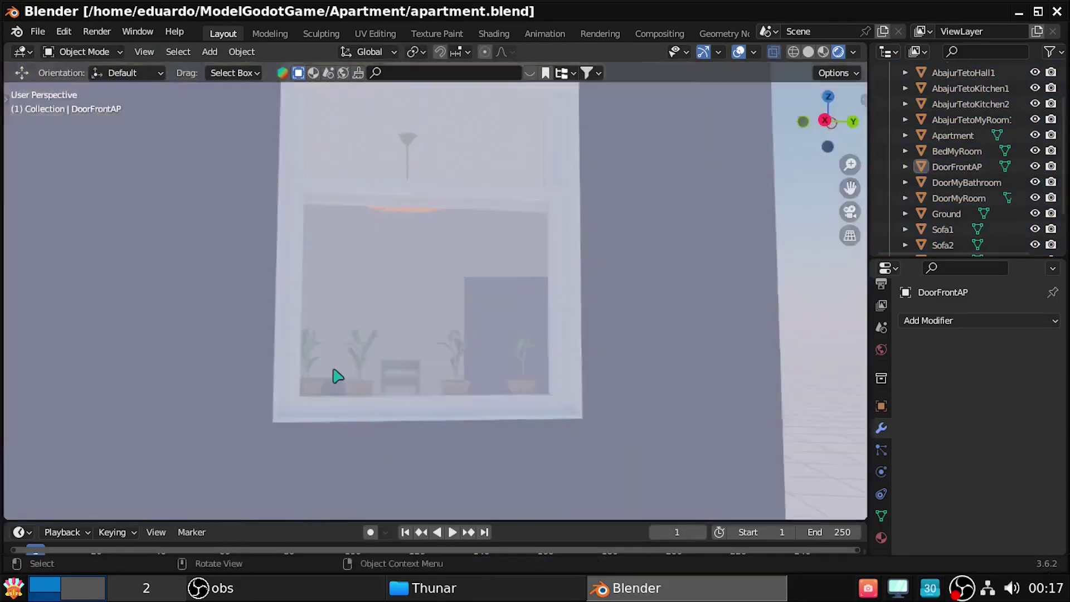
middle_click_drag(377, 380, 280, 313)
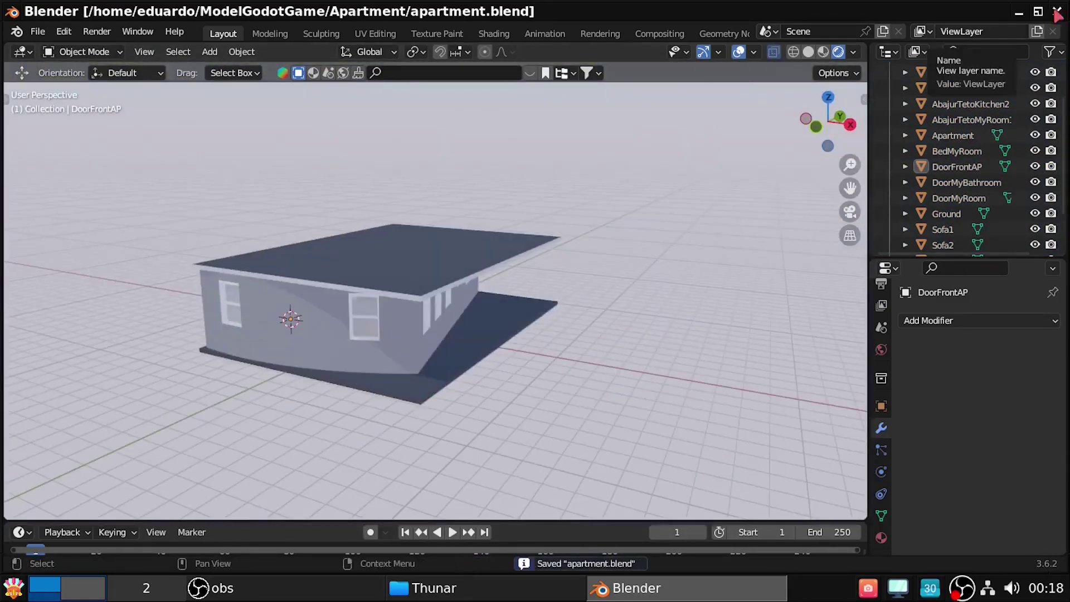